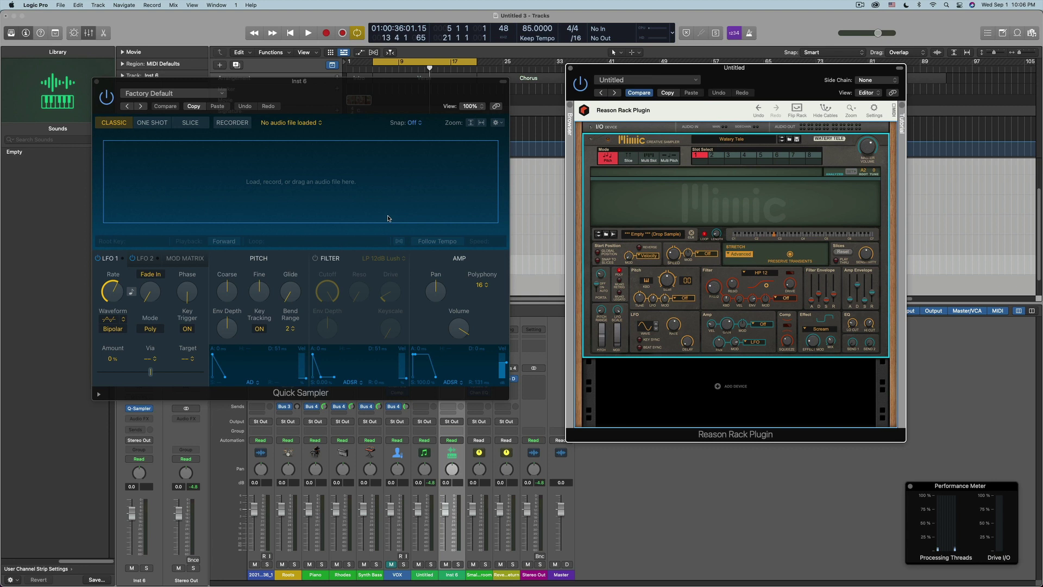
Dismiss the rack's device menu unused, nudge Quick Sampler right, and focus the Reason Rack plugin
right_click(741, 388)
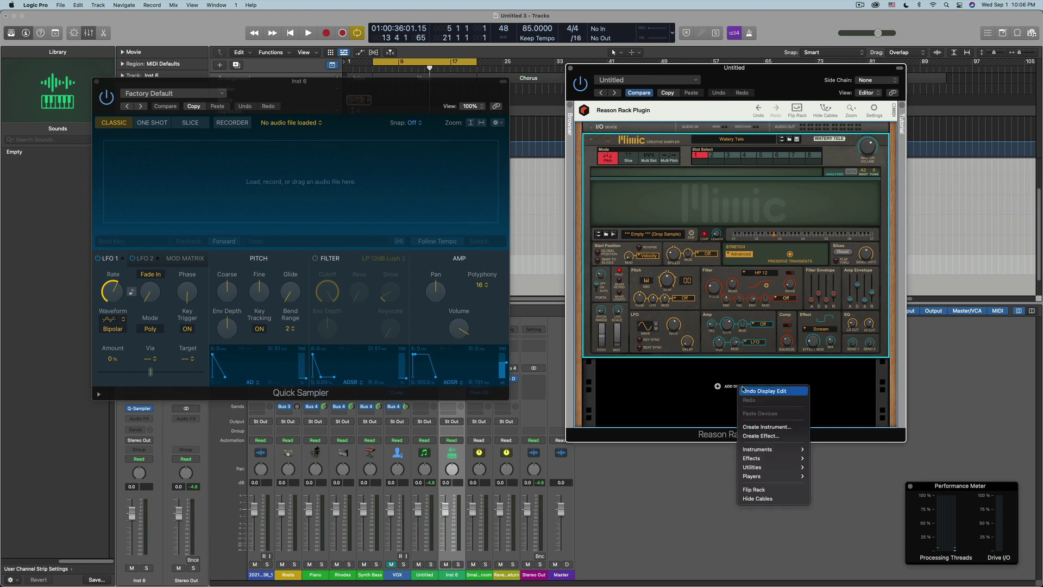
mouse_move(761, 450)
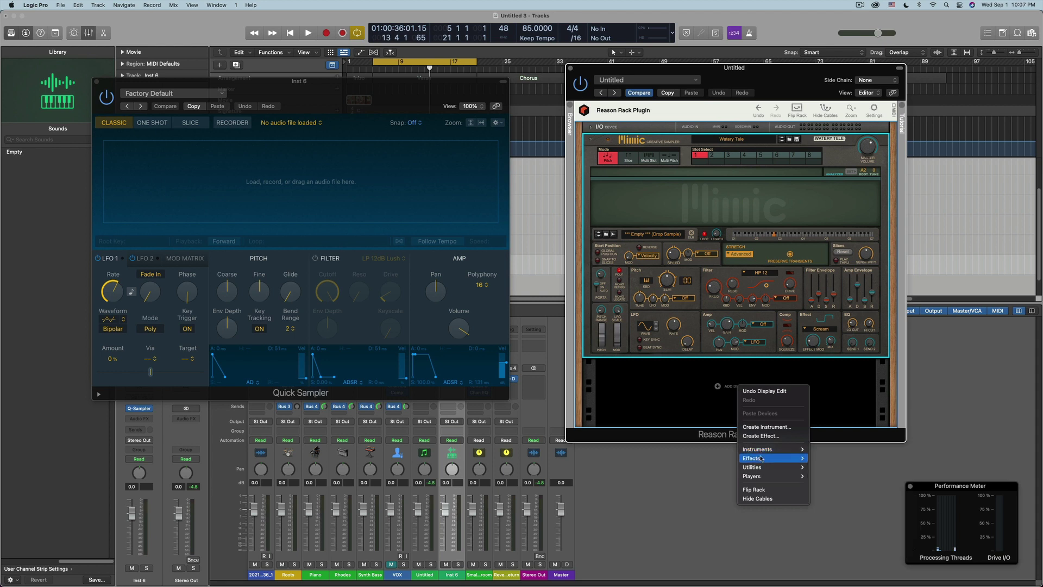
mouse_move(760, 468)
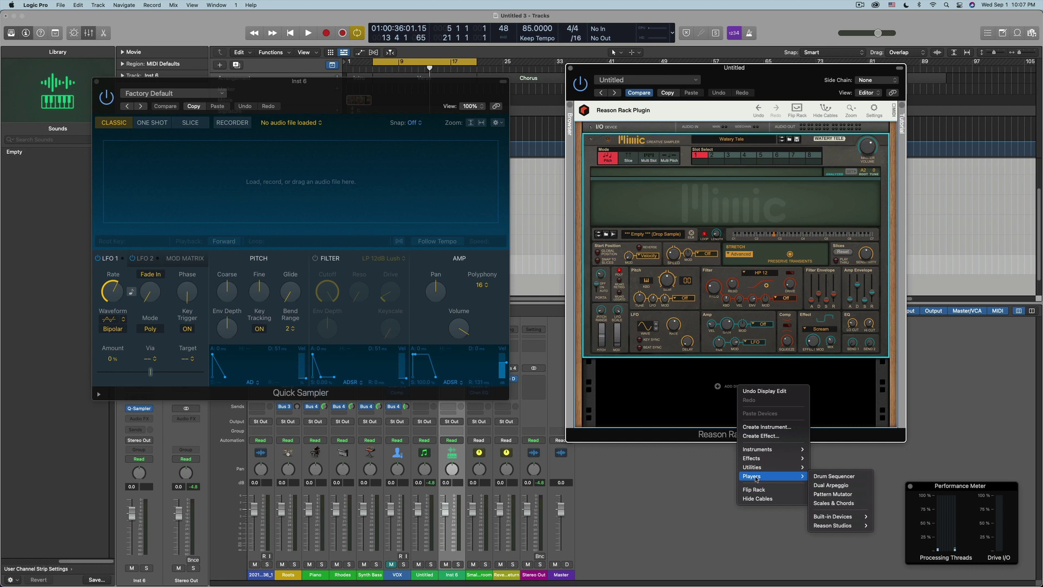
click(703, 390)
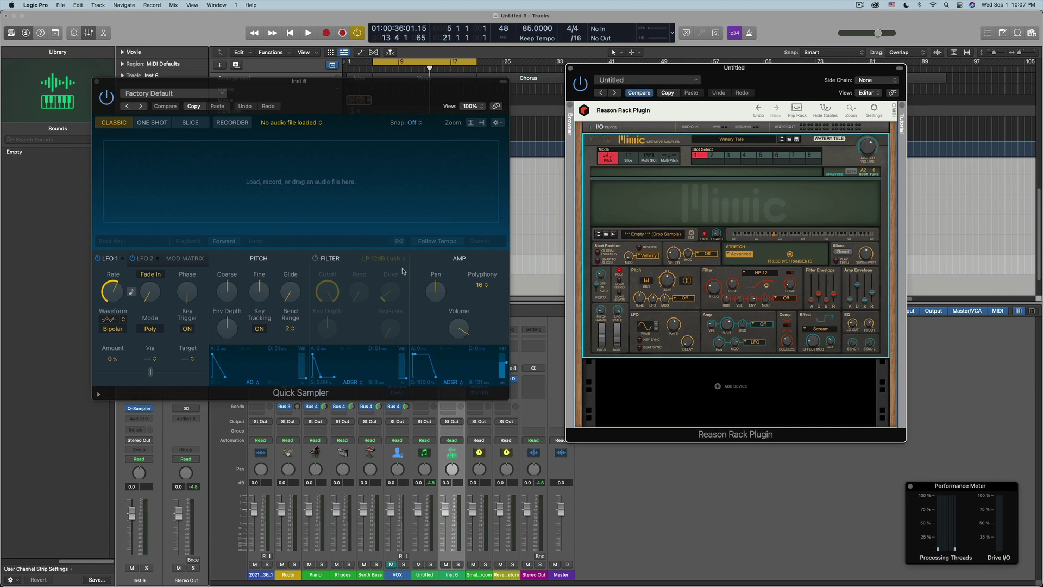
mouse_move(427, 84)
mouse_down()
mouse_move(461, 84)
mouse_move(443, 87)
mouse_up()
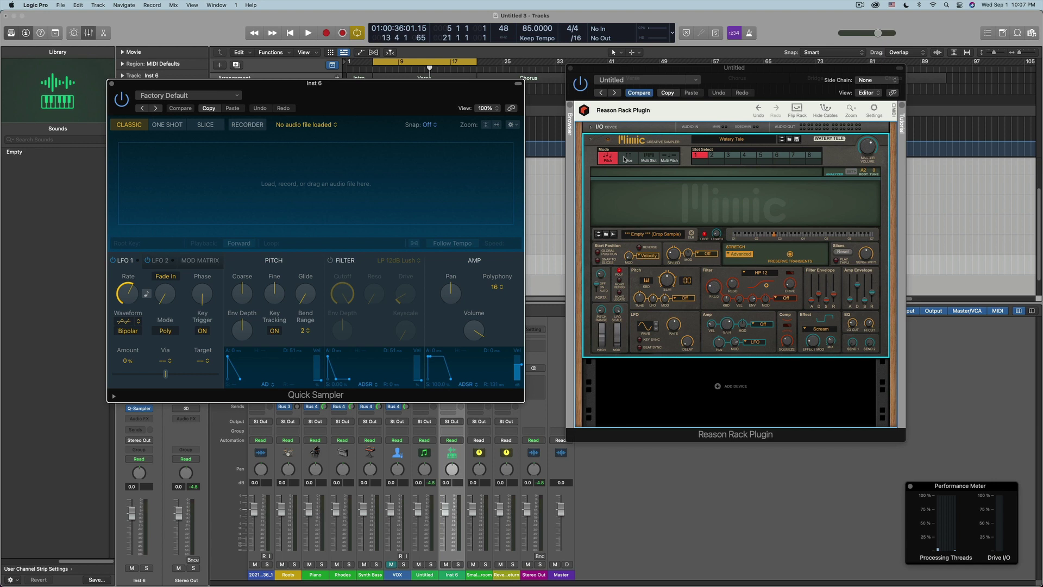
click(606, 164)
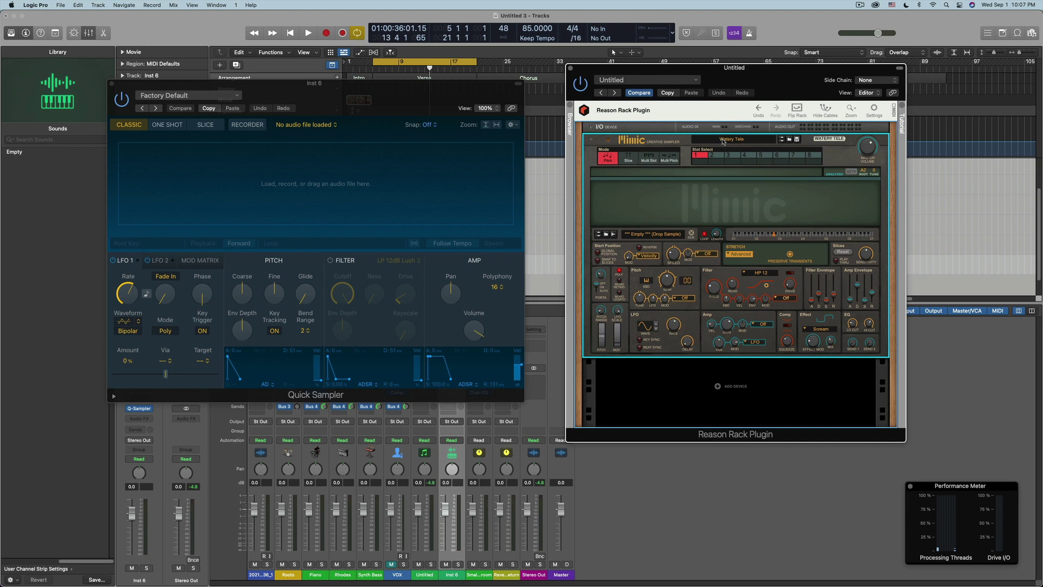
click(431, 90)
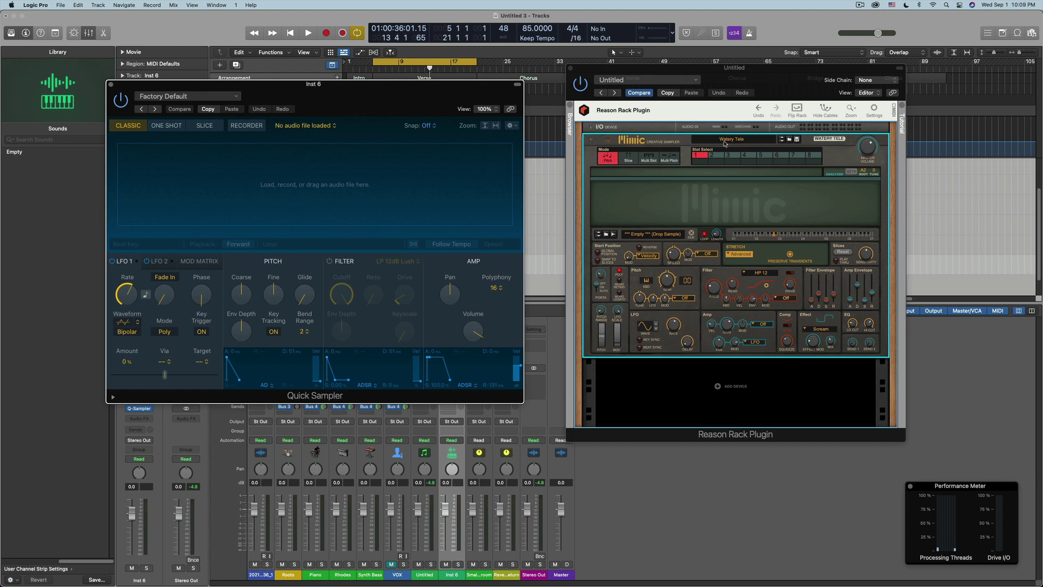
mouse_move(700, 156)
mouse_down()
mouse_move(346, 168)
mouse_move(705, 170)
mouse_up()
Move Quick Sampler down, then select the track 1 audio region and drag it toward Quick Sampler
drag(372, 103, 348, 230)
scroll(410, 175, up, 2)
click(356, 173)
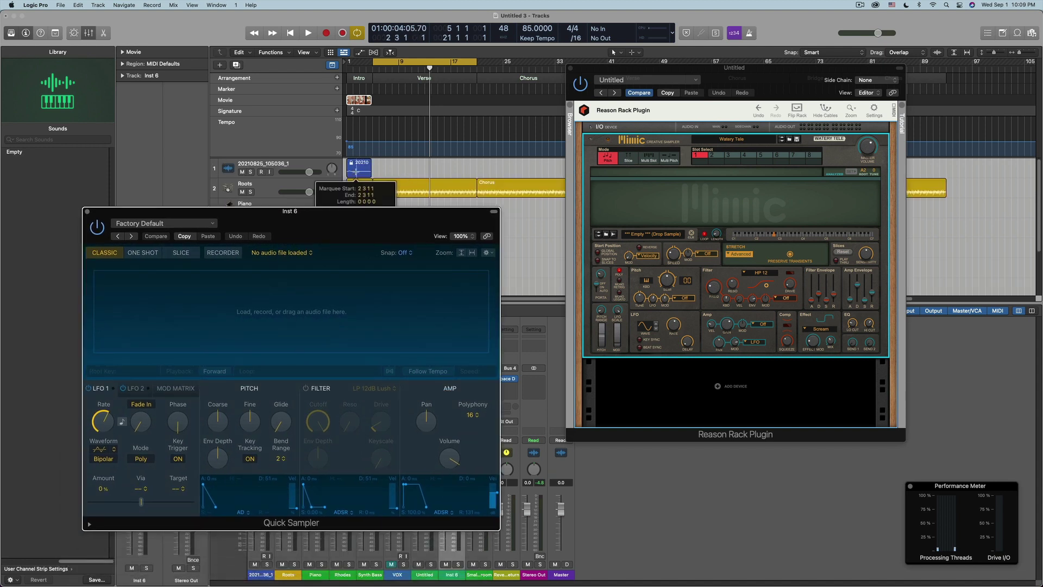
click(361, 165)
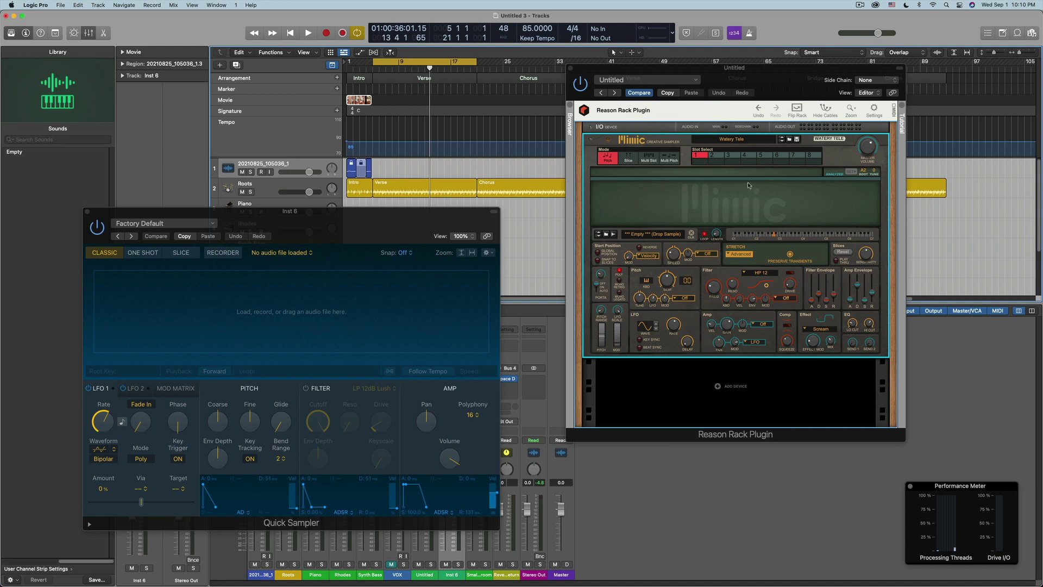
drag(713, 203, 400, 173)
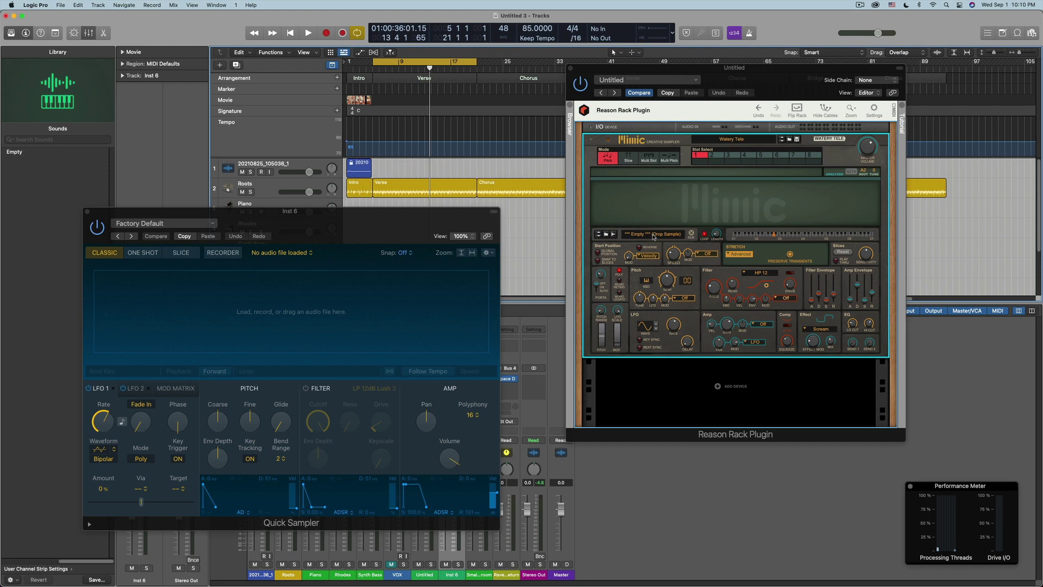
Browse Mimic's samples and highlight March Song Fixed Ending.wav
click(607, 235)
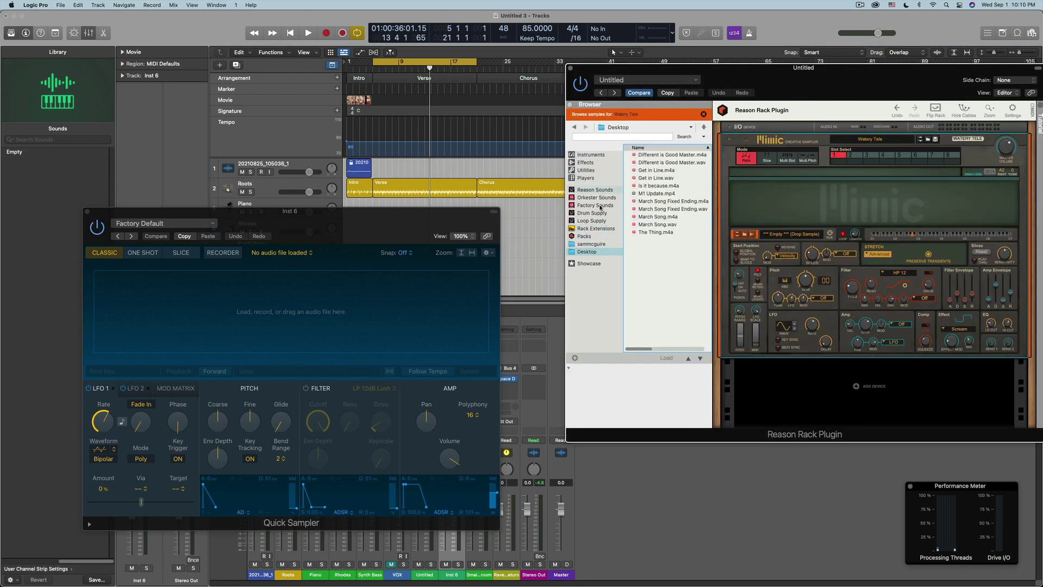
click(673, 209)
click(703, 114)
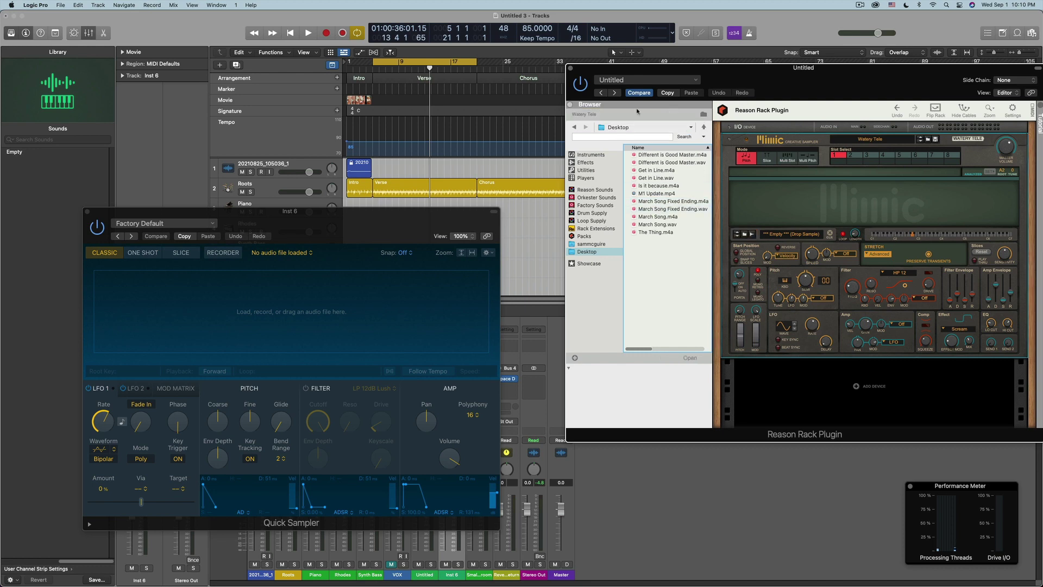
Close the browser and load the Stabby Chord Slices patch from Mimic's patch list
click(570, 106)
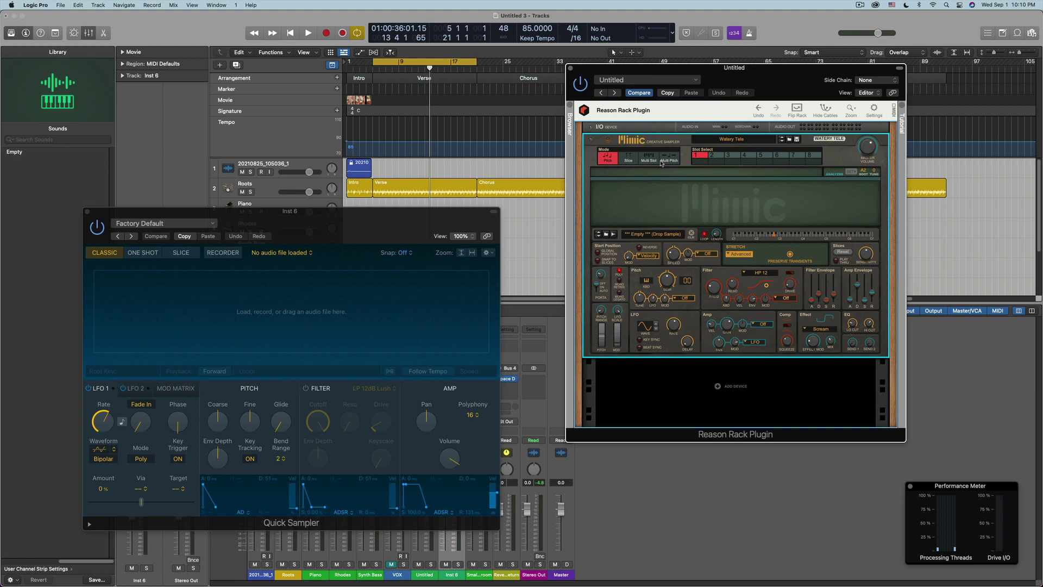
click(727, 139)
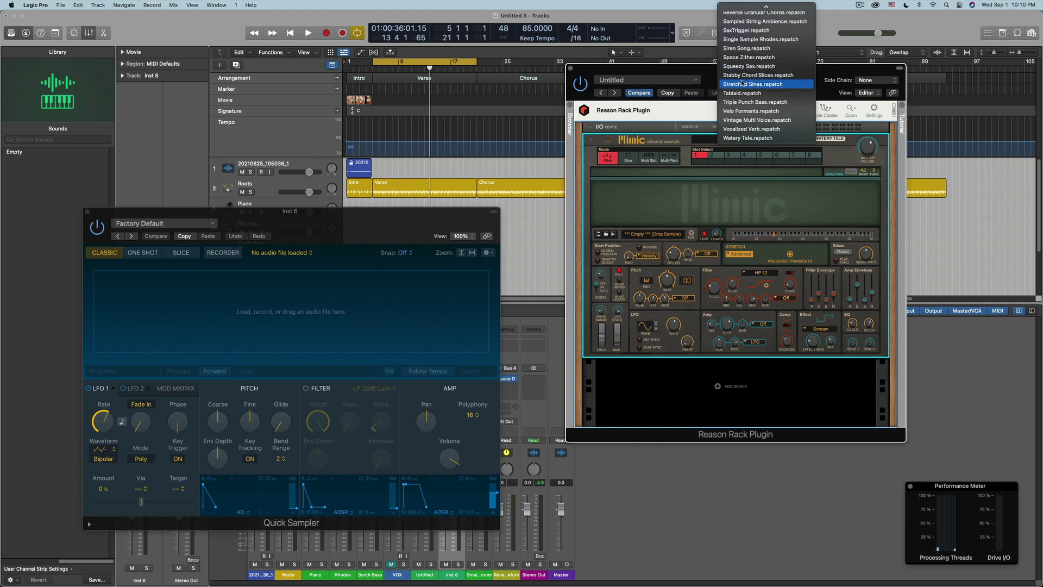
click(750, 76)
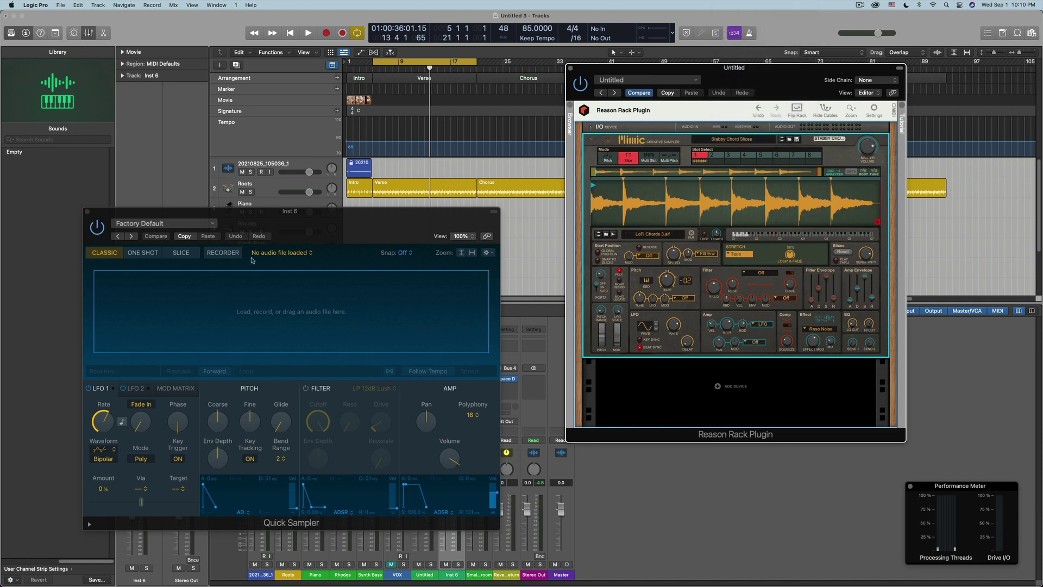
Load the Sliced > Ascension Beat preset into Quick Sampler and move its window up and right
click(169, 224)
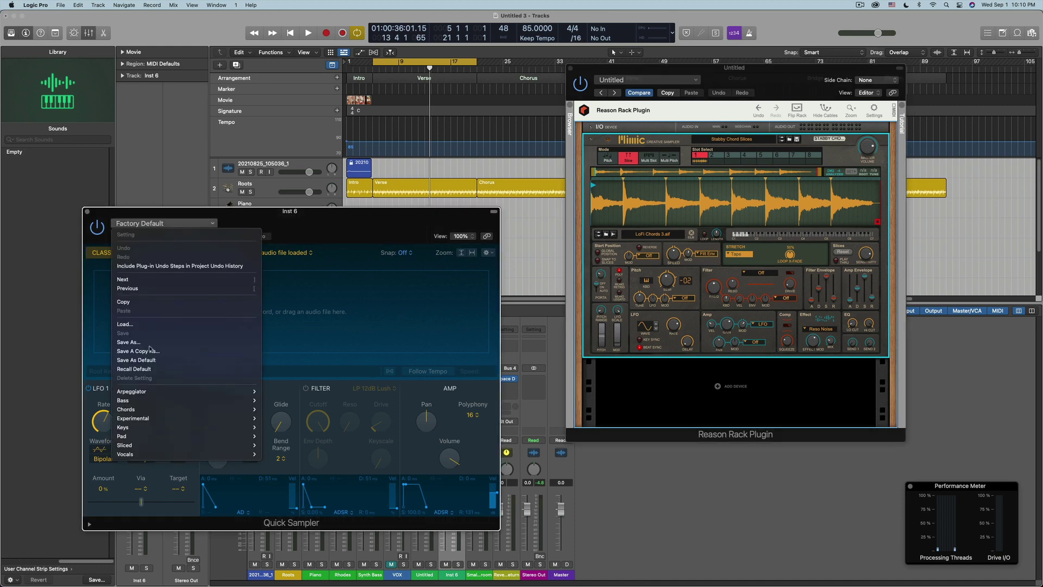
mouse_move(150, 395)
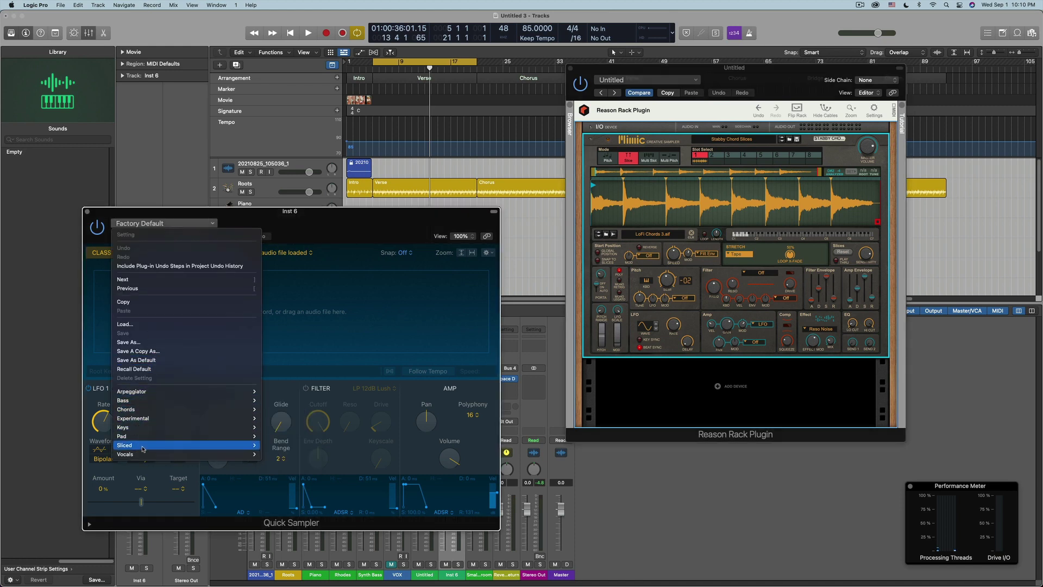
mouse_move(143, 446)
click(282, 456)
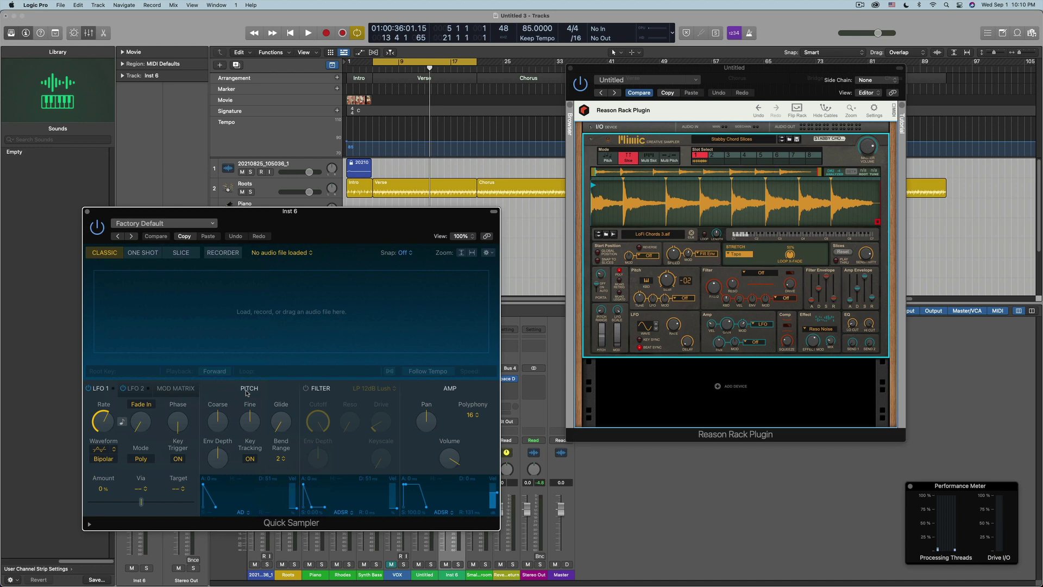
drag(322, 219, 343, 101)
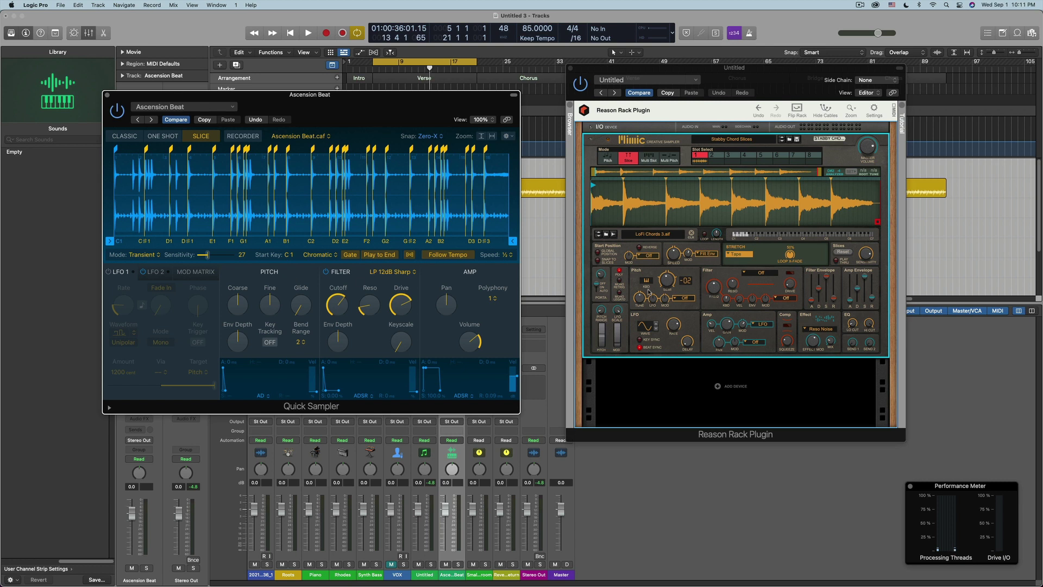
click(270, 343)
click(270, 342)
click(675, 300)
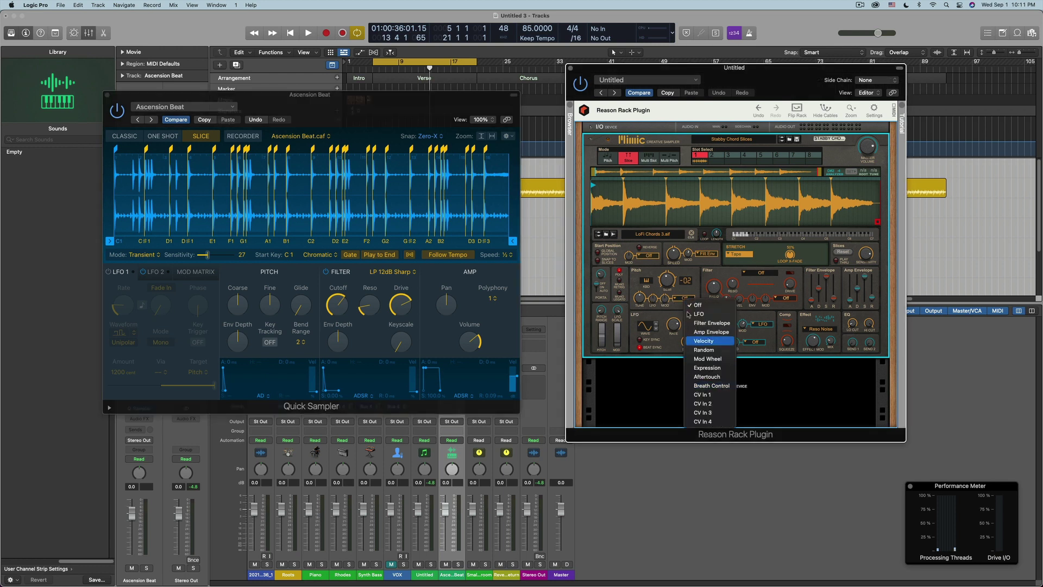
click(698, 278)
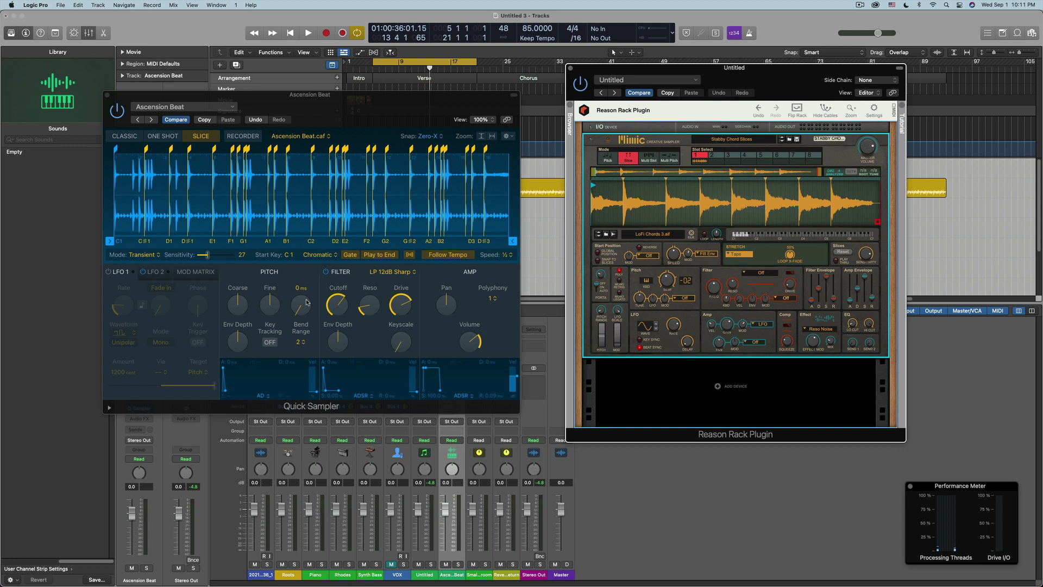
click(145, 274)
click(195, 271)
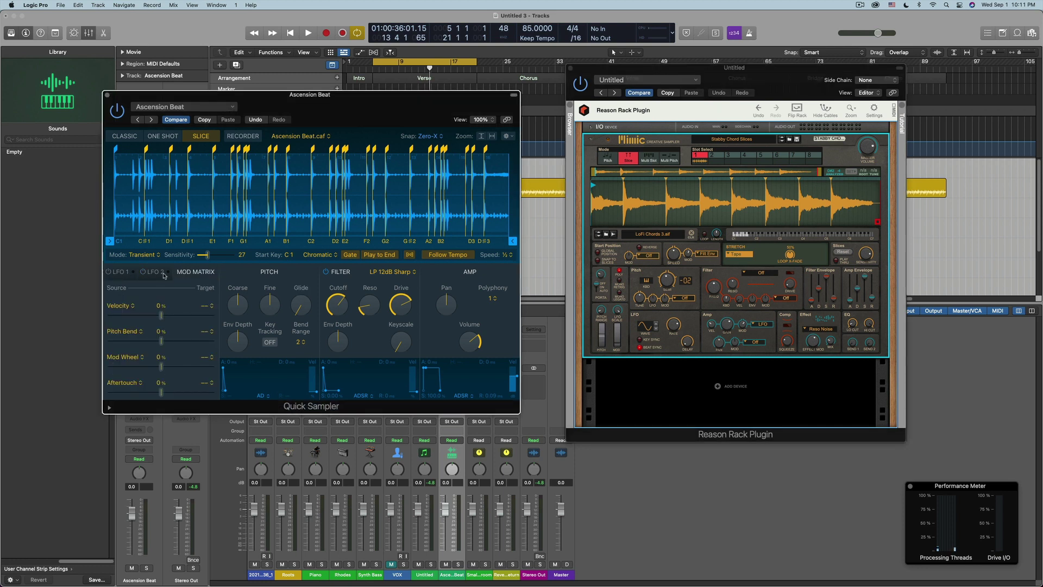
click(129, 275)
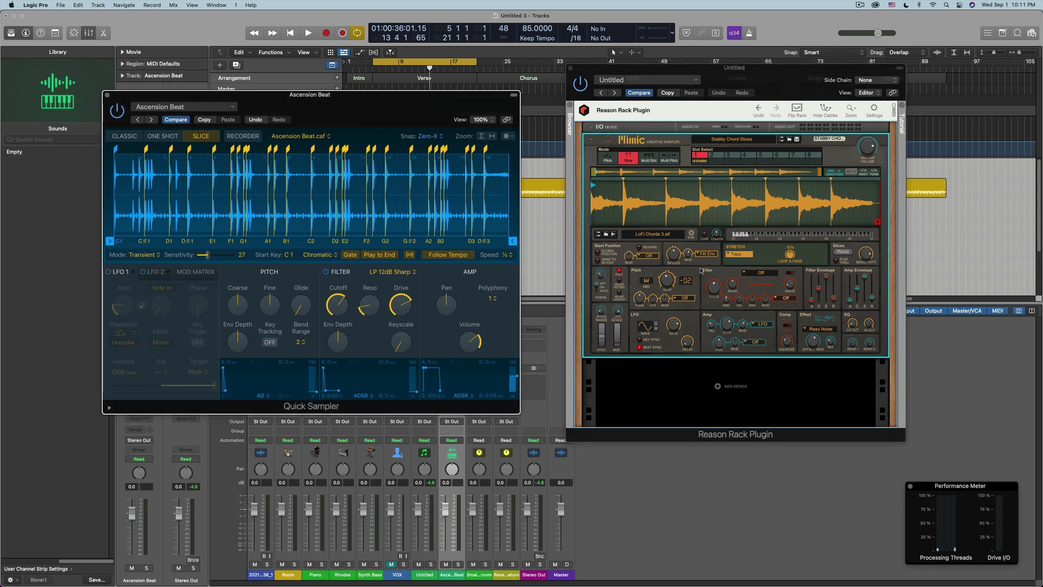
click(731, 275)
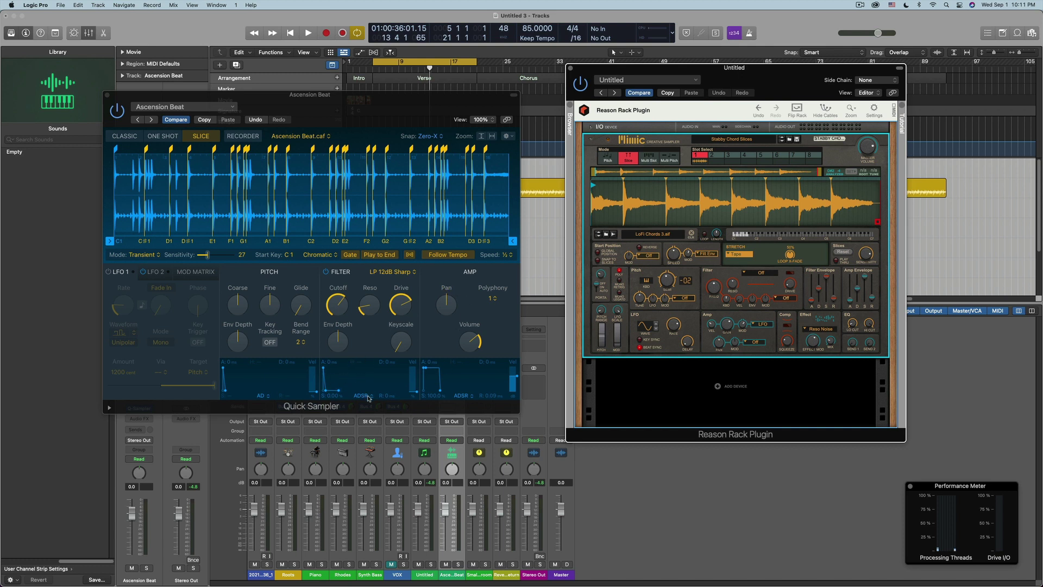
Keep Quick Sampler's filter envelope shape at ADSR
click(361, 396)
click(362, 396)
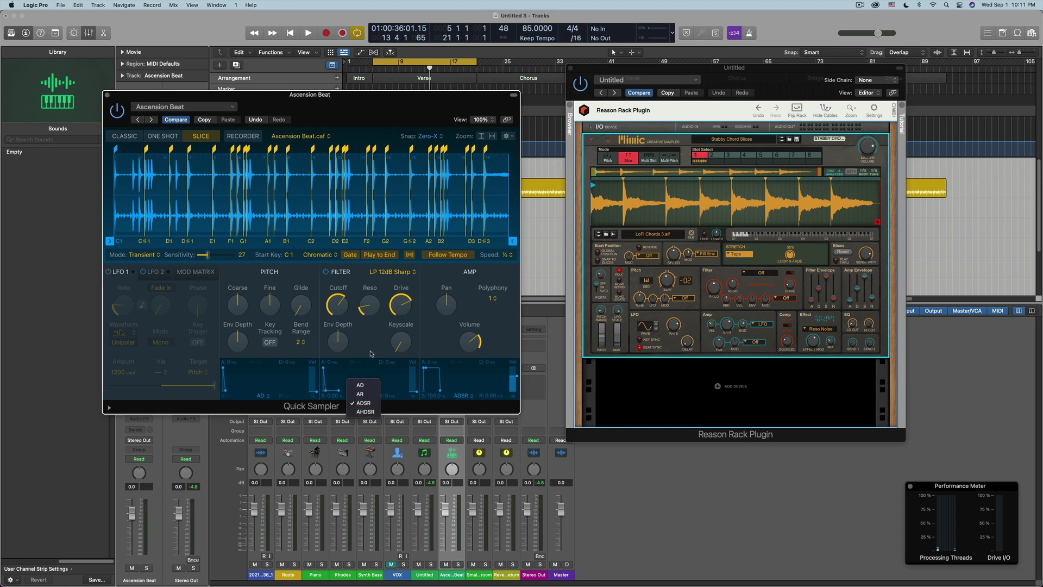
click(364, 403)
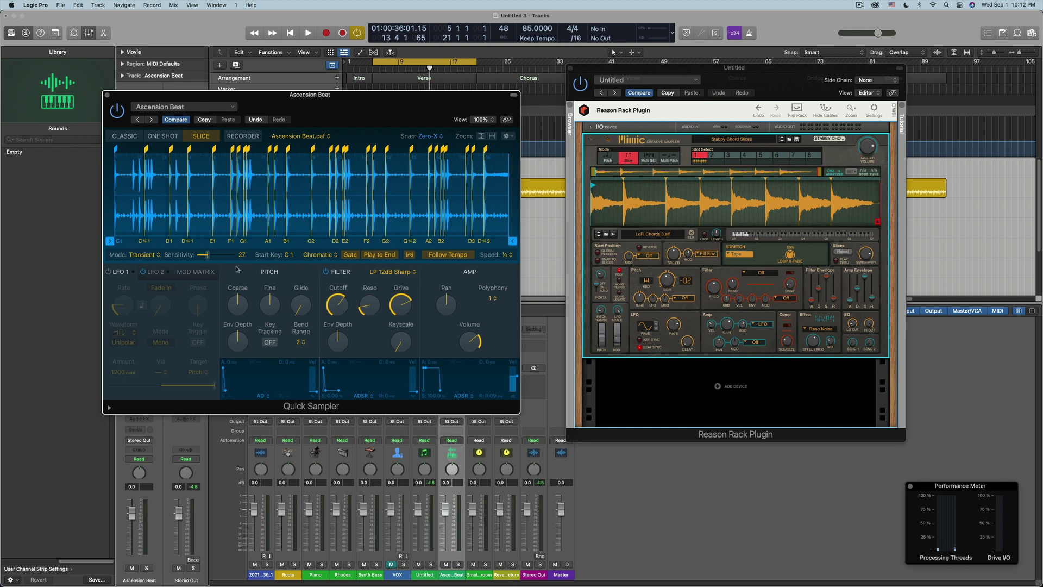
Show Quick Sampler's modulation matrix, leave the filter on LP 12dB Sharp, and set Mimic's effect to Reso Noise
click(215, 271)
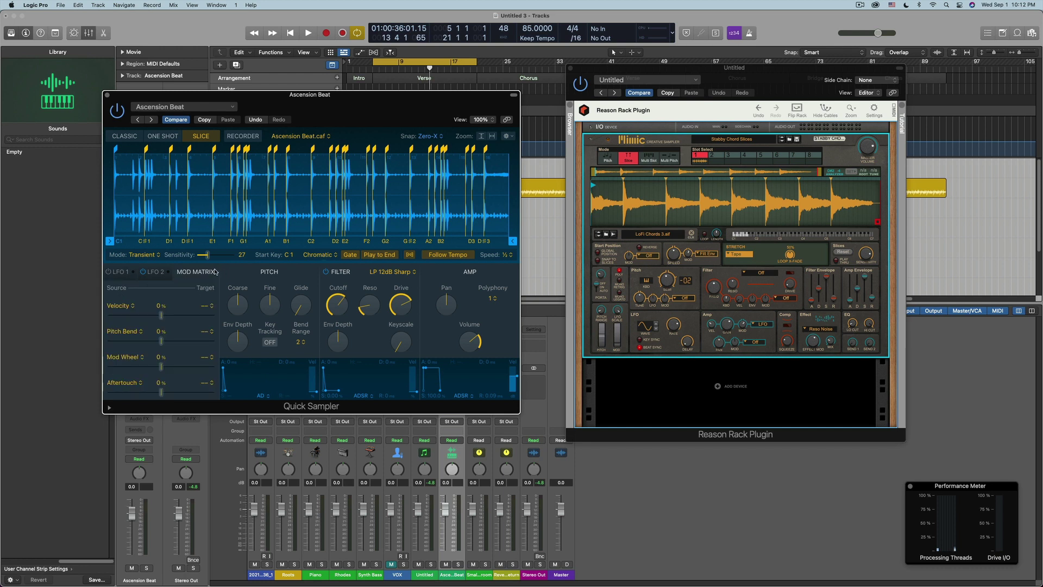
click(409, 272)
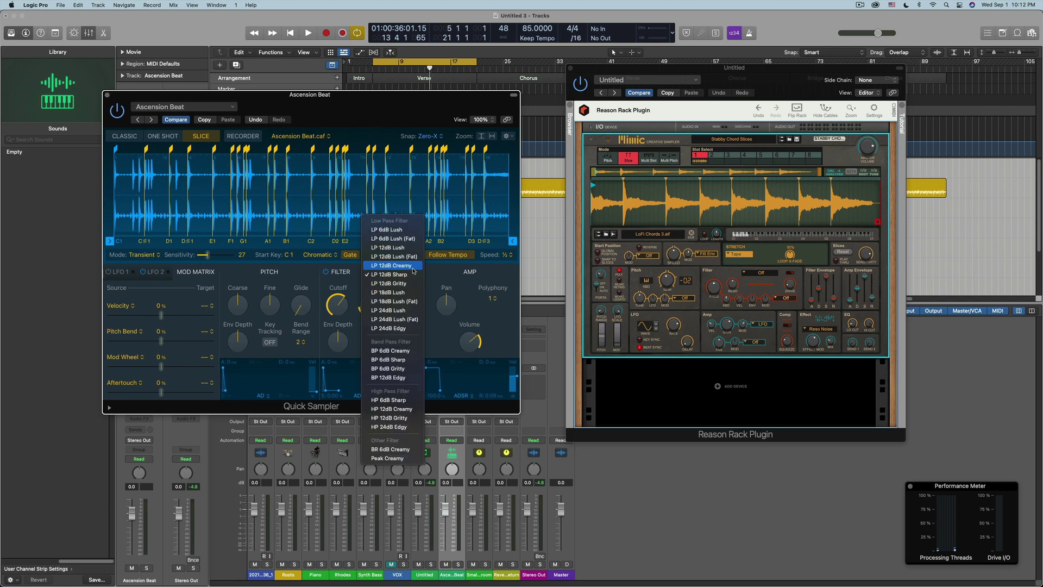
click(406, 274)
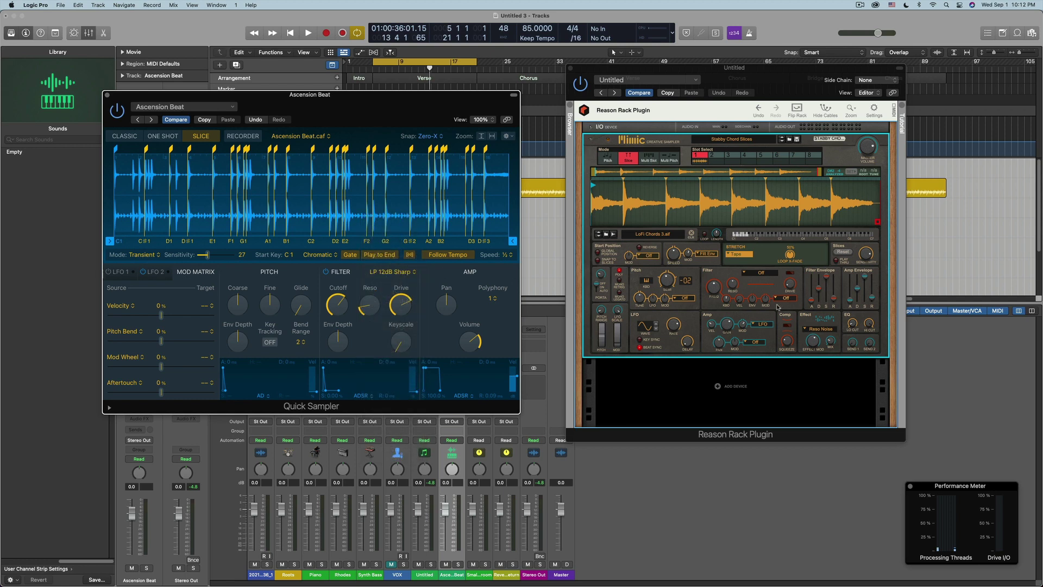
click(821, 332)
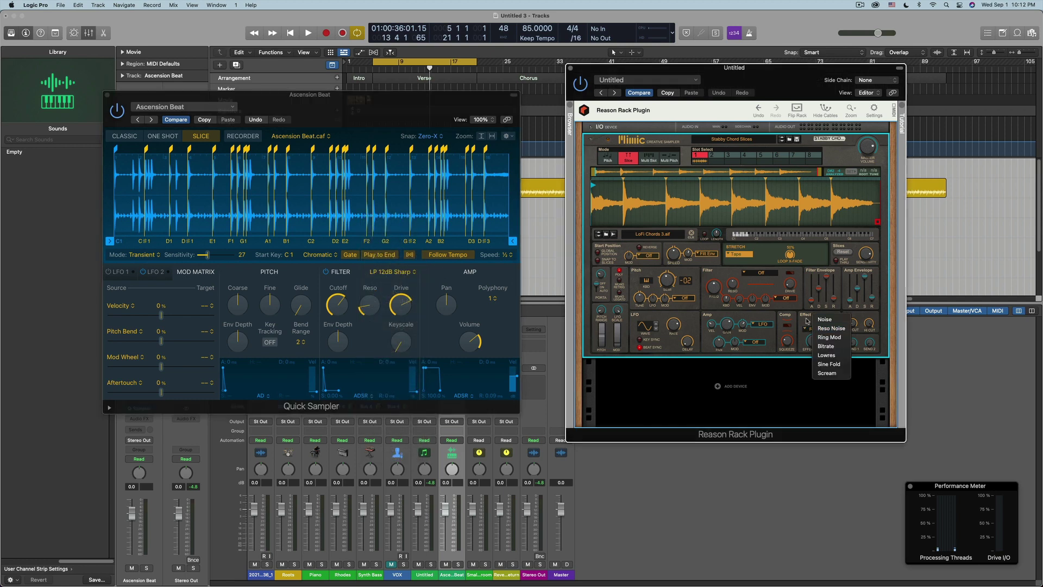
click(831, 329)
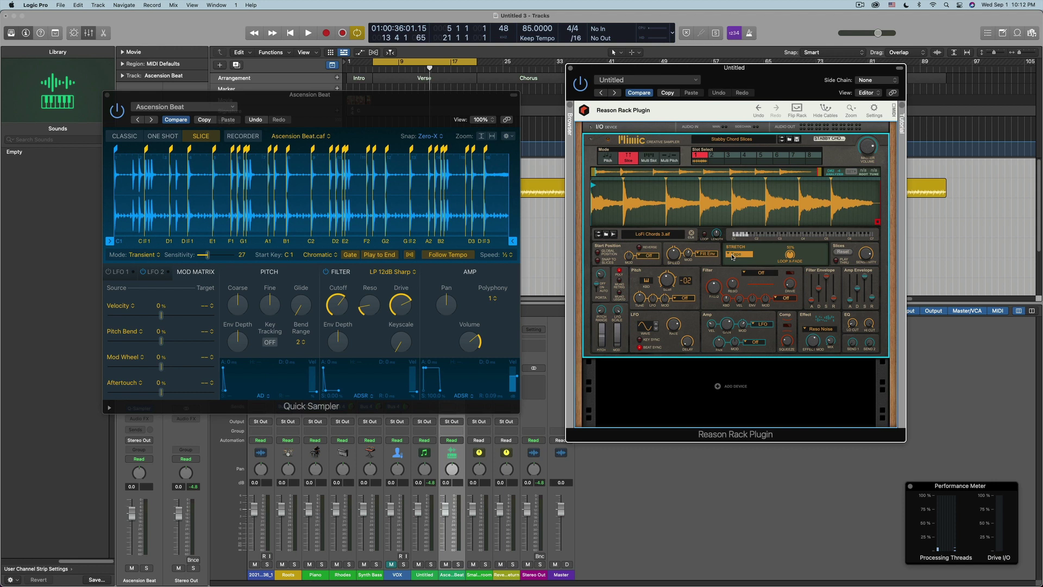
click(732, 256)
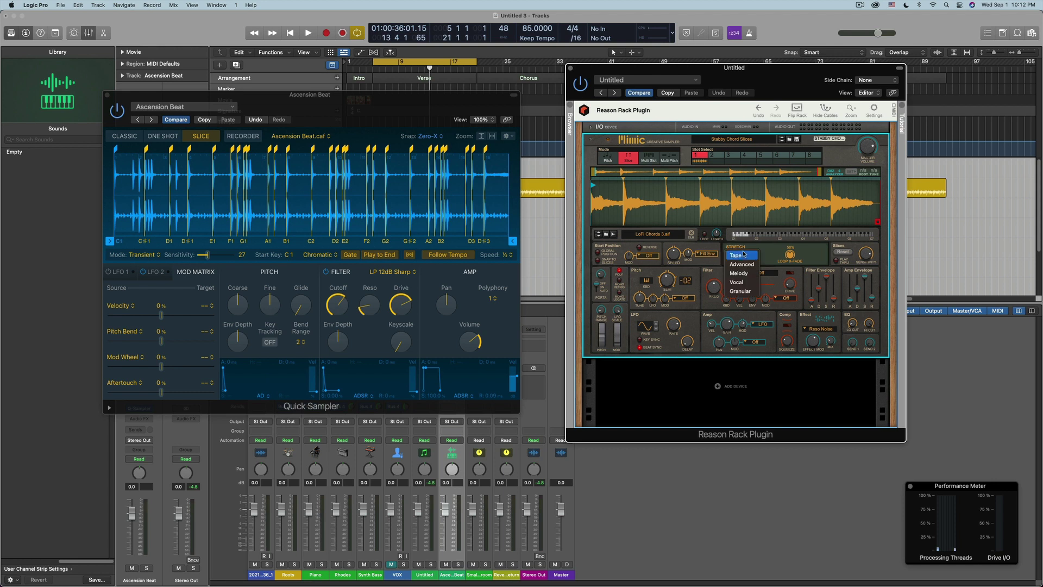
click(744, 249)
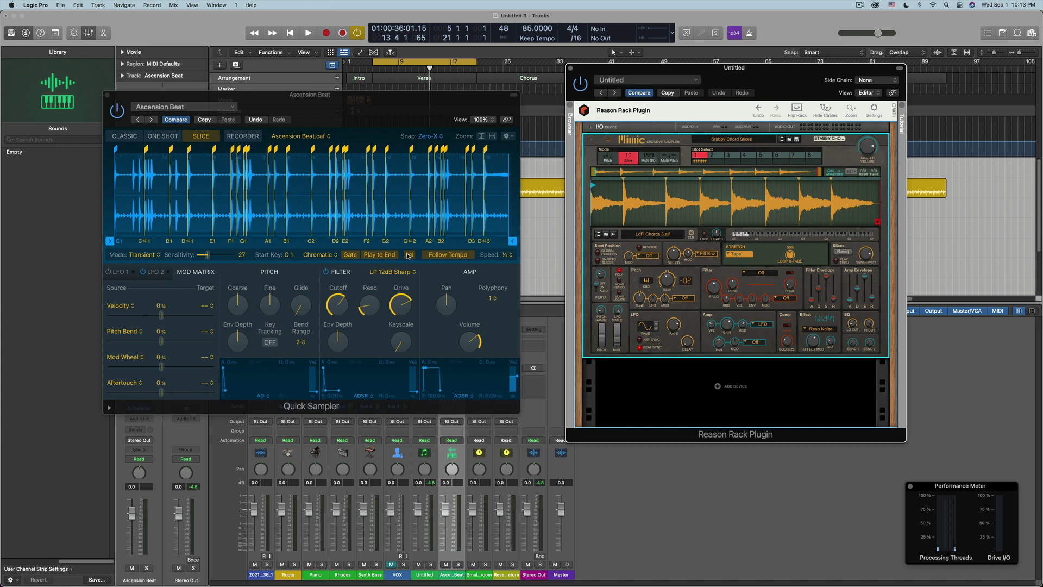
click(739, 256)
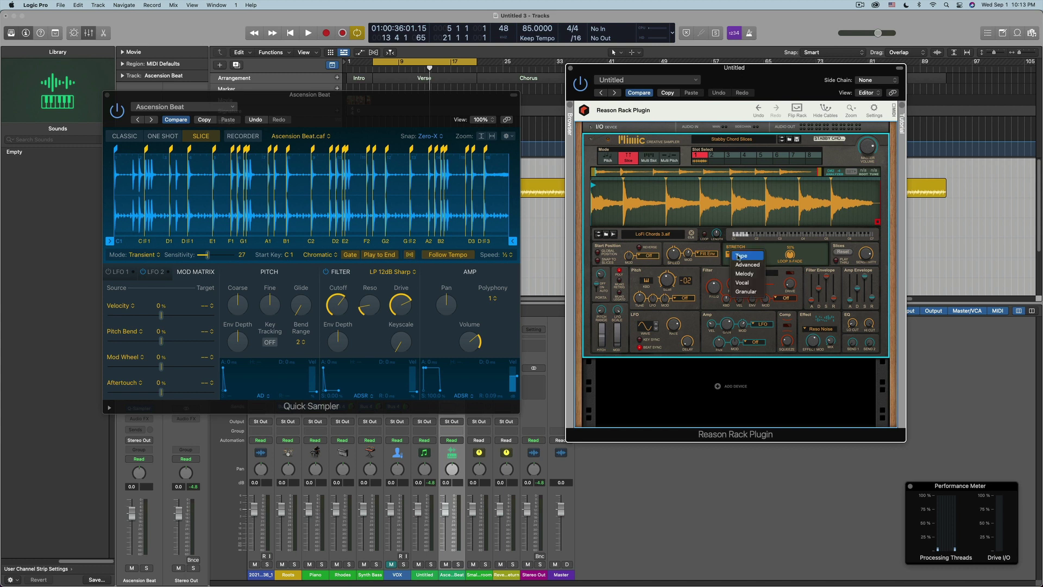
click(772, 270)
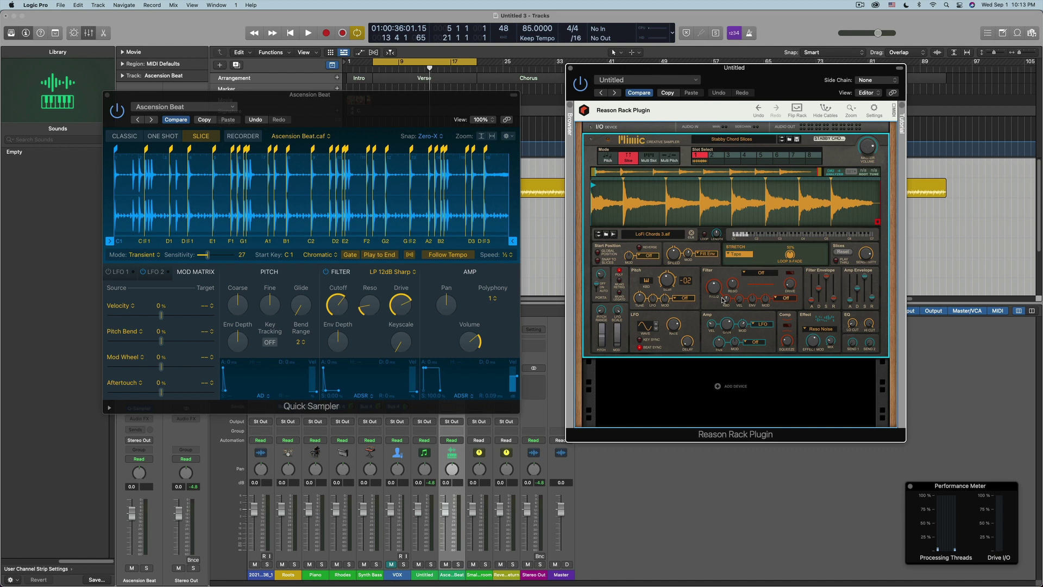
click(736, 254)
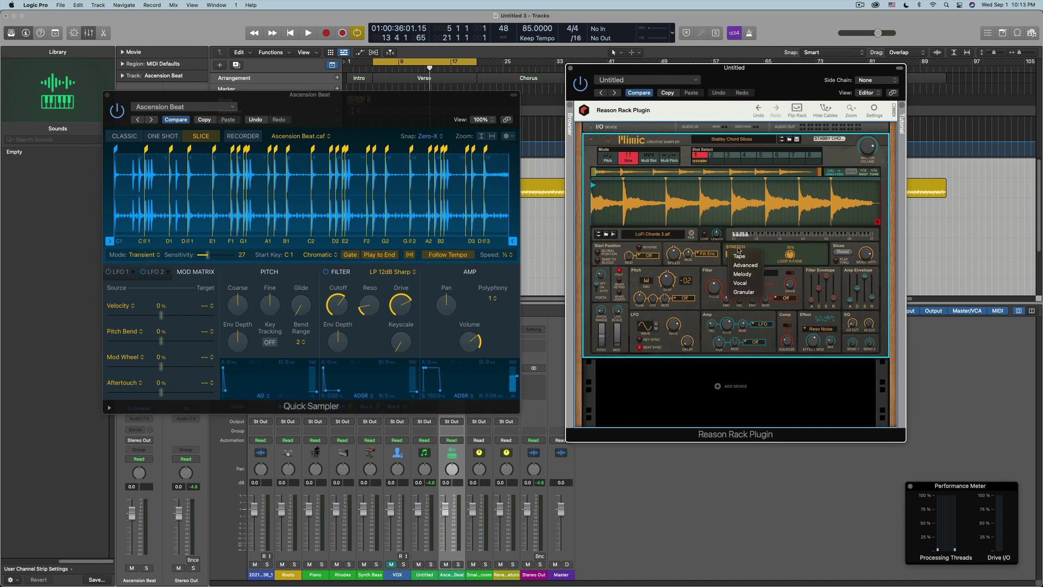
click(768, 69)
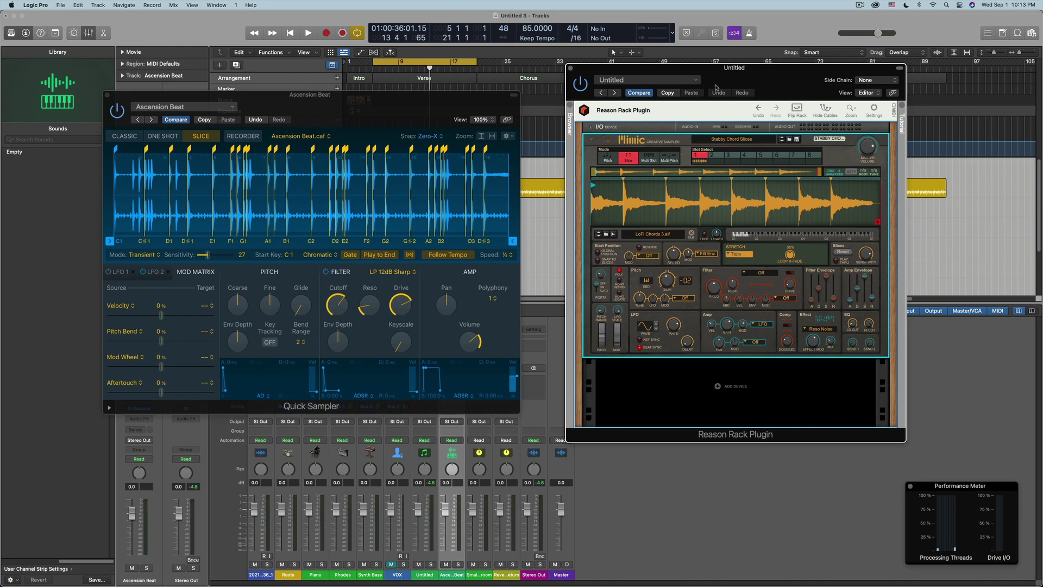
click(409, 255)
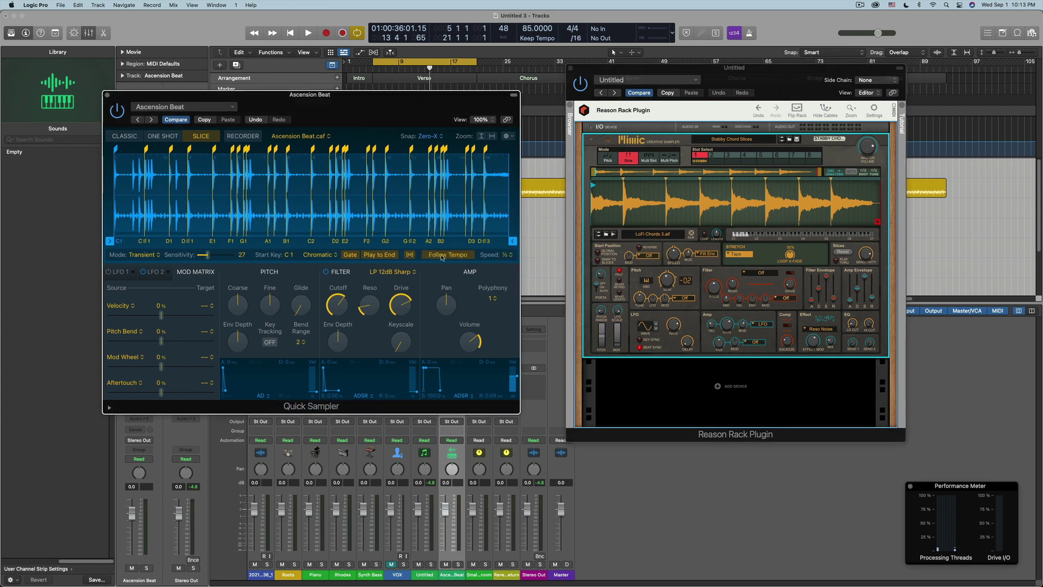
click(442, 255)
click(746, 75)
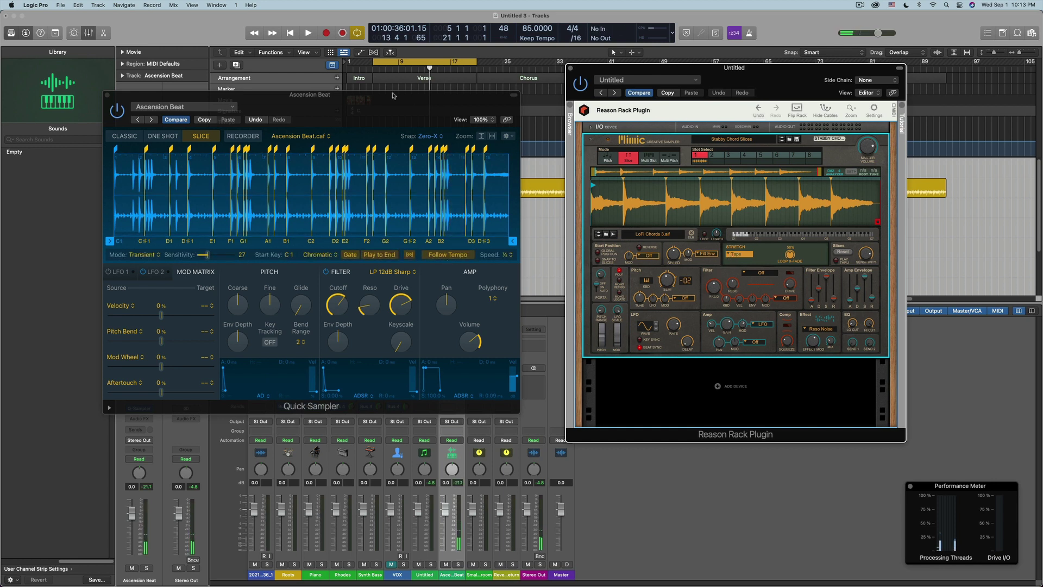
Move Quick Sampler aside to select the Untitled track, then park it at the upper left
drag(371, 97, 358, 349)
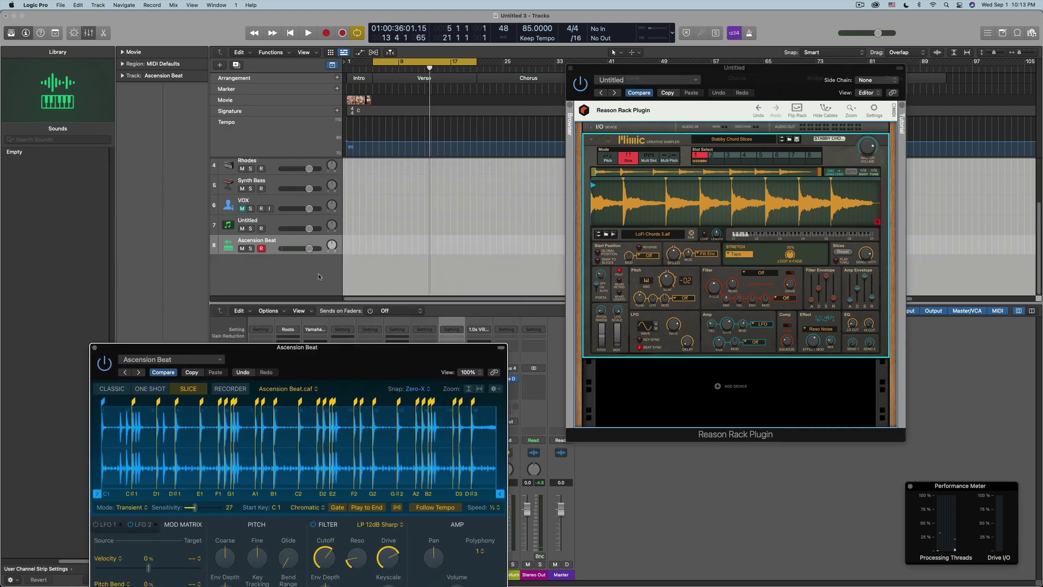
scroll(287, 227, down, 3)
click(287, 227)
drag(355, 357, 326, 157)
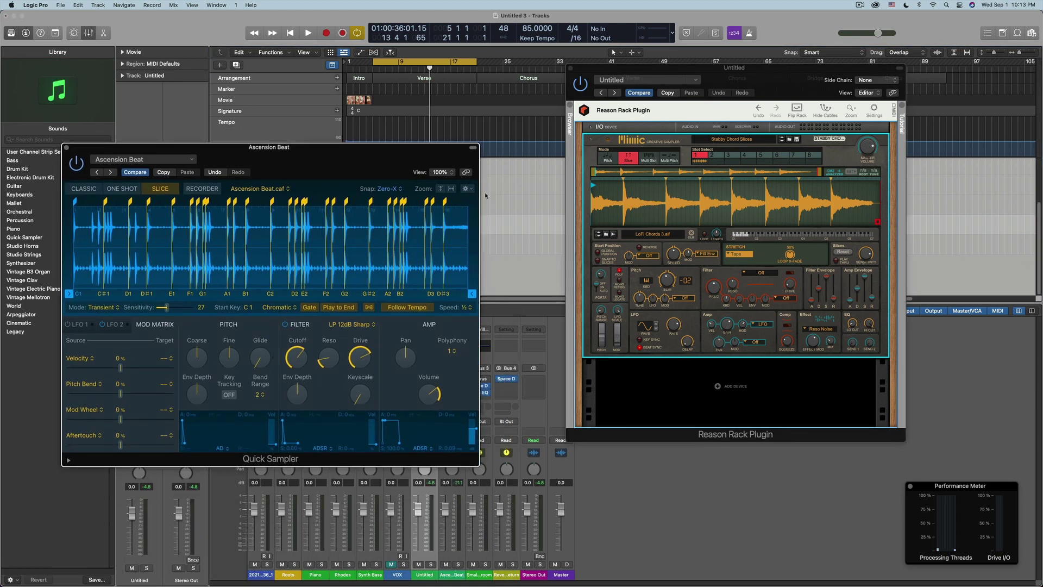
Switch Mimic's stretch mode in turn to Advanced, Melody, Vocal and Granular
click(733, 254)
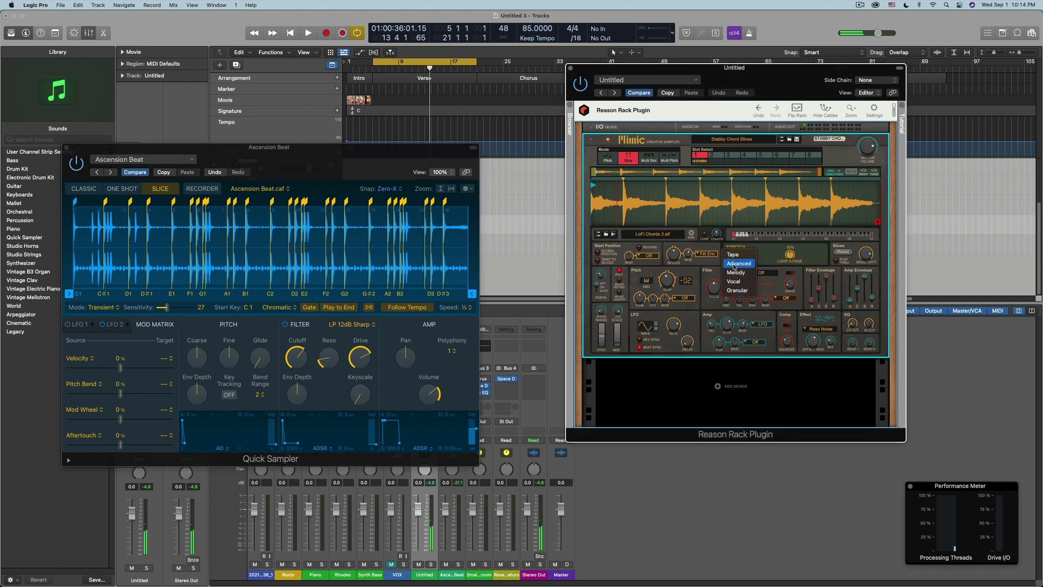
click(730, 263)
click(731, 255)
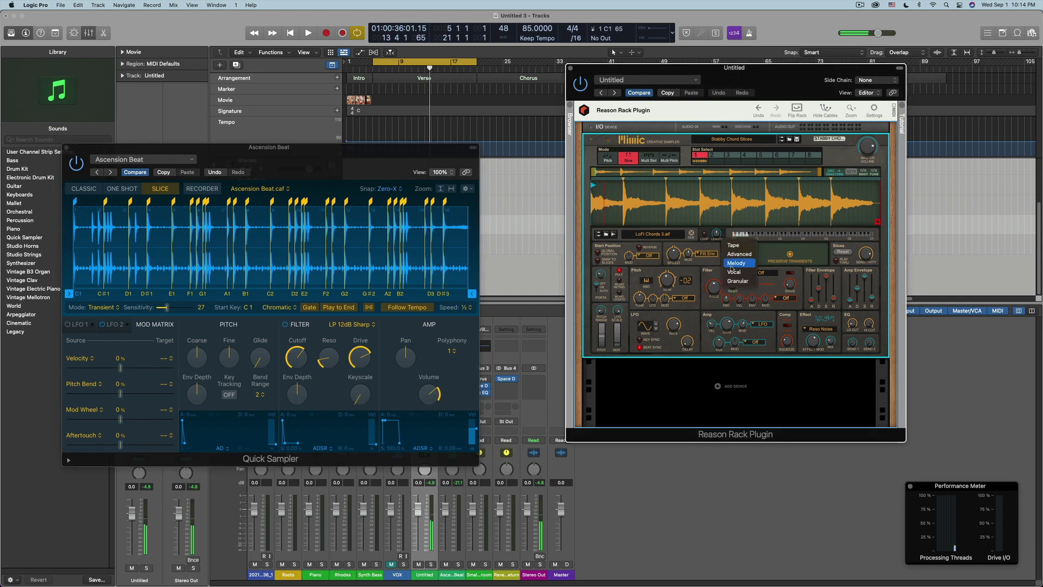
click(731, 263)
click(731, 256)
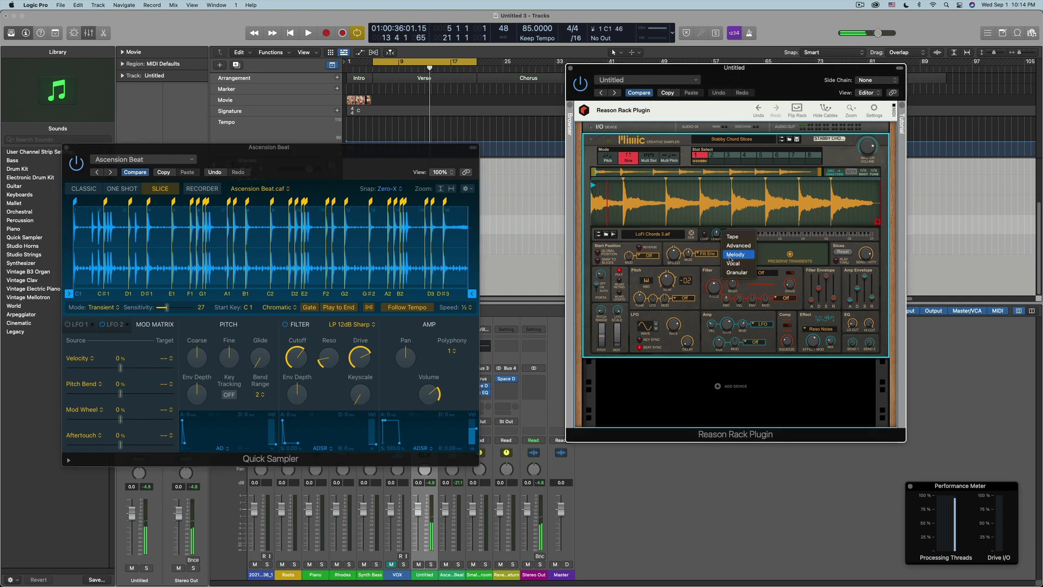
click(732, 263)
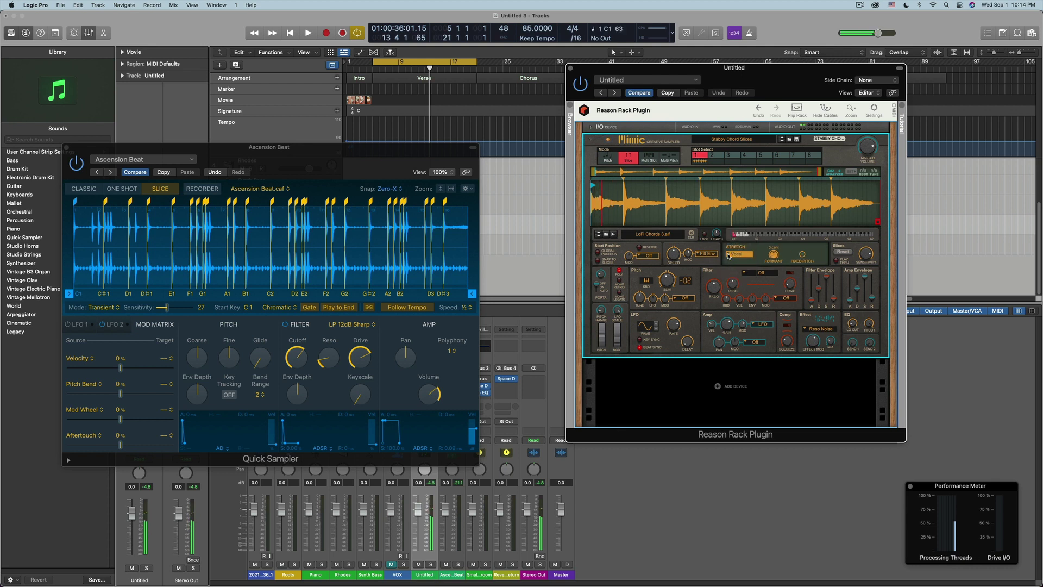
click(728, 255)
click(731, 264)
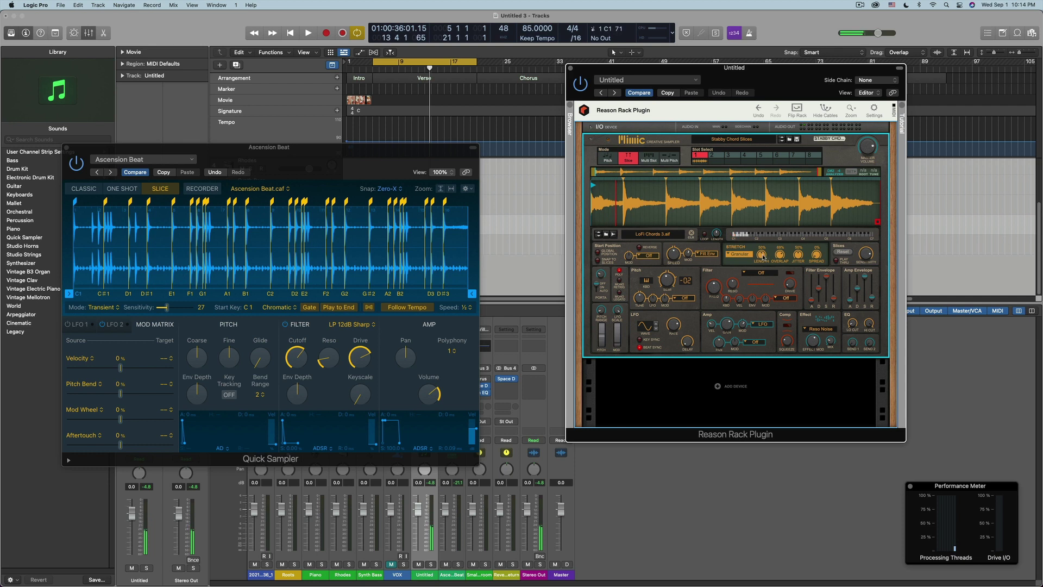
click(729, 255)
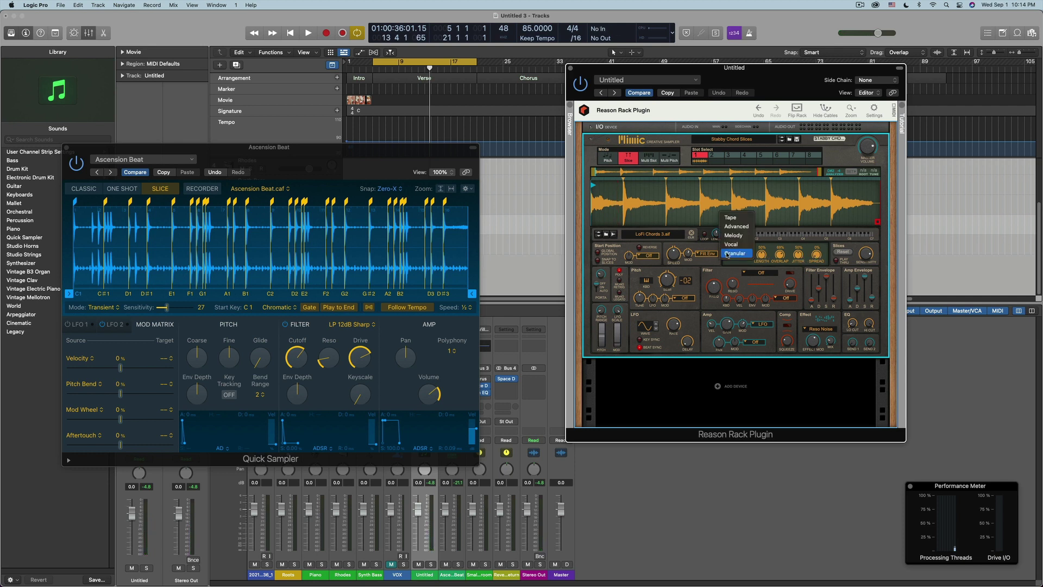
click(730, 217)
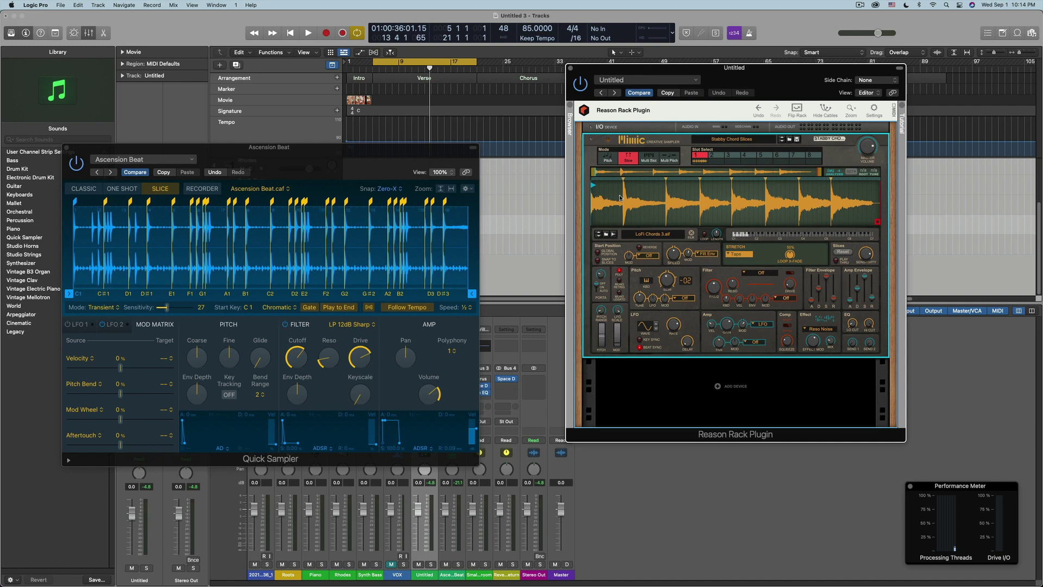
drag(327, 152, 379, 98)
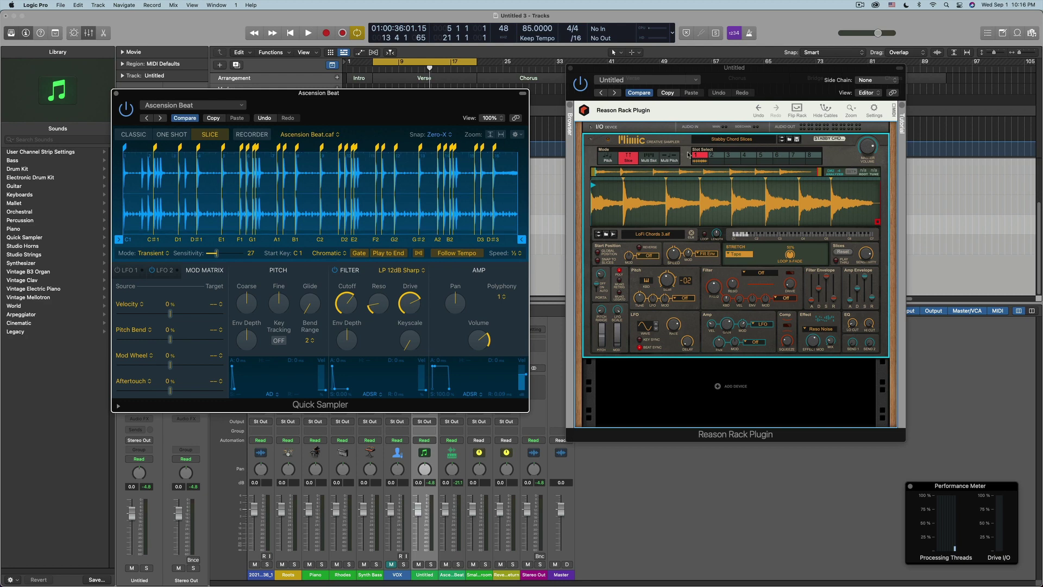
Dismiss Quick Sampler's gear menu unchanged and drag its window down and right off the tracks
click(515, 134)
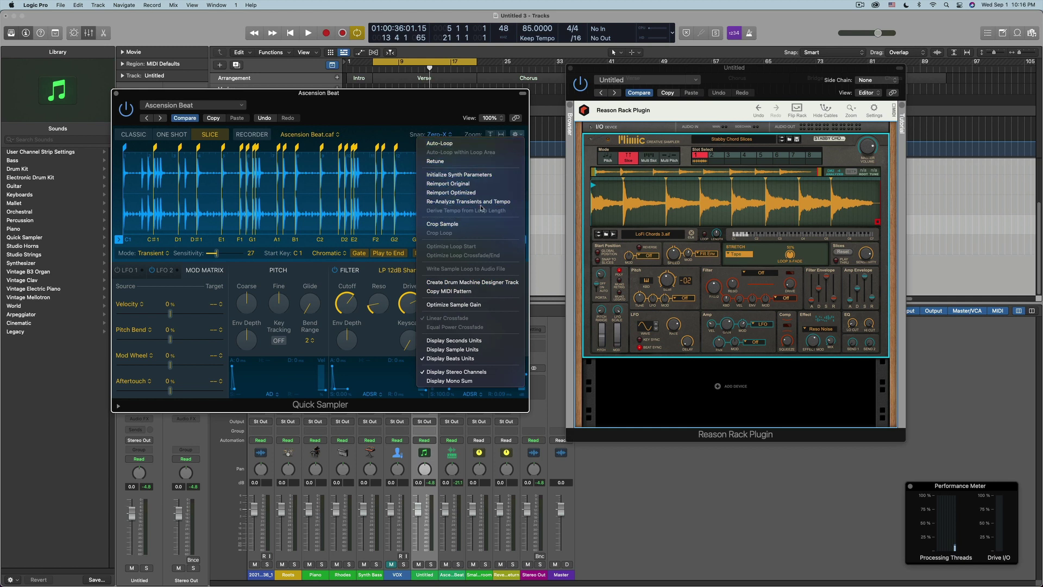
click(420, 99)
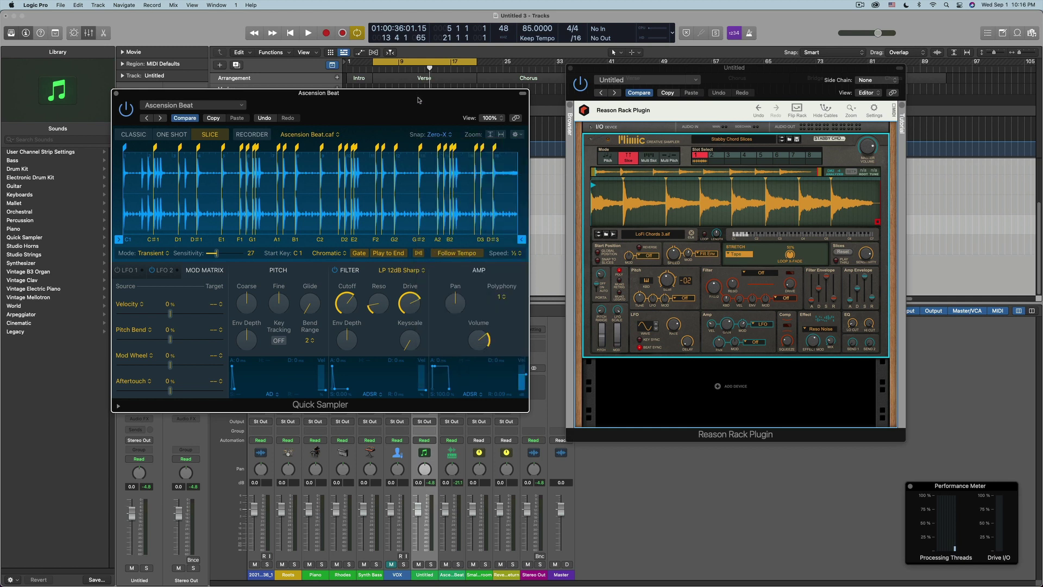
drag(329, 96, 403, 311)
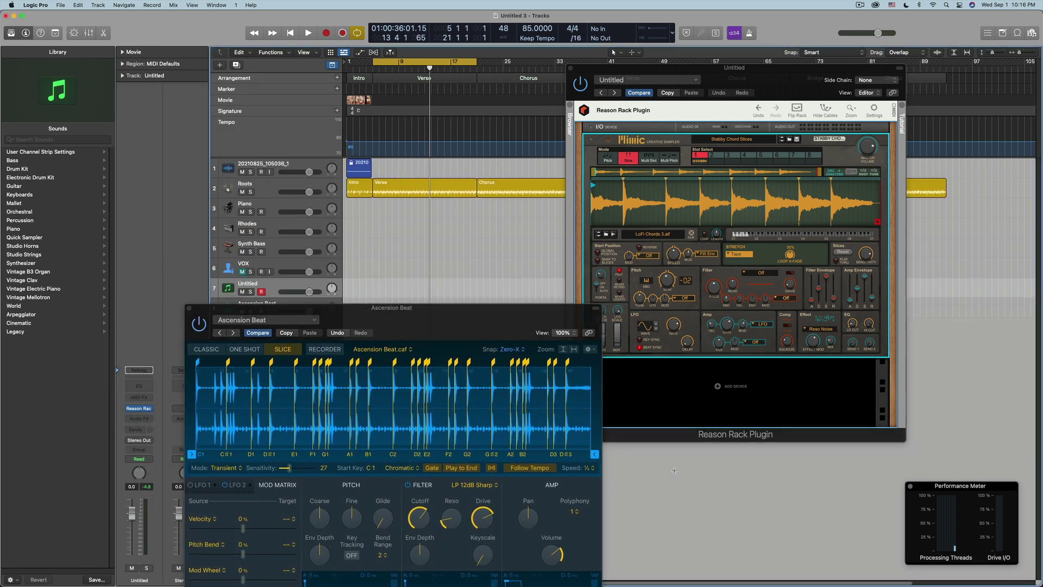
Hide plug-in windows with V and move the blue audio region back onto track 1
key(v)
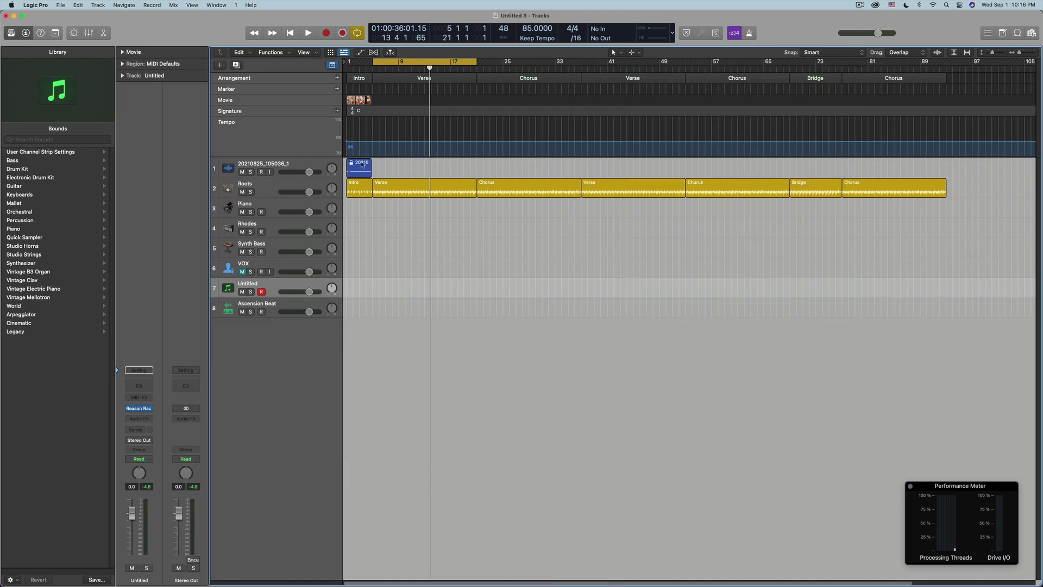
drag(363, 165, 362, 192)
drag(305, 350, 350, 170)
Show plug-in windows again and arrange Quick Sampler and Reason Rack fully in view
key(v)
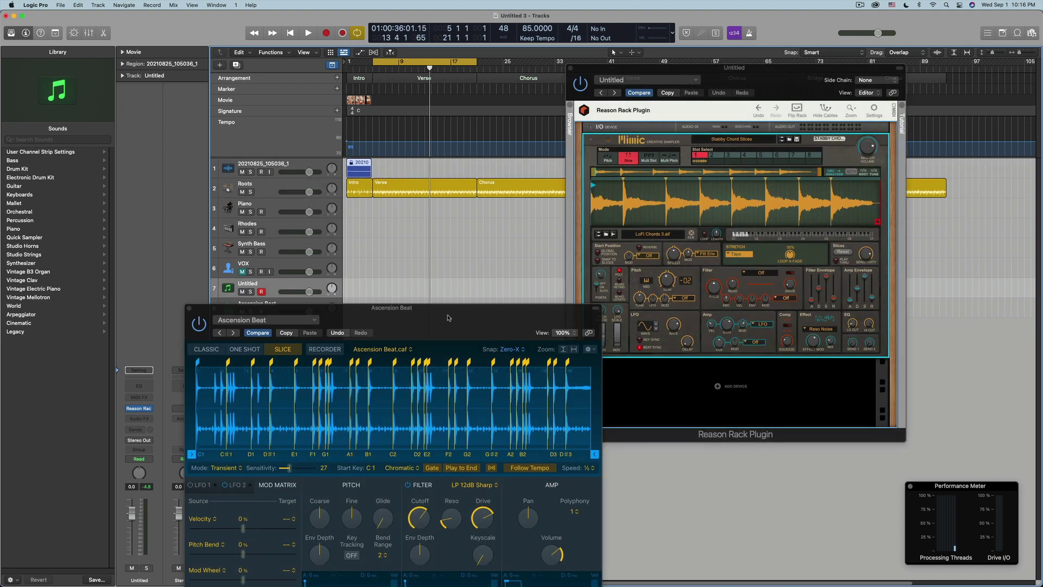
drag(447, 318, 419, 154)
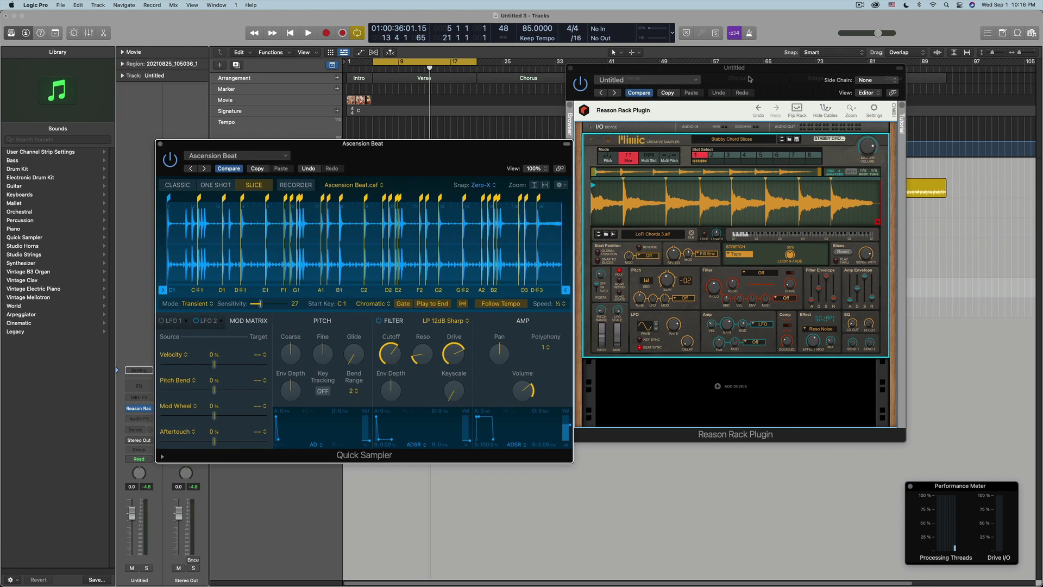
drag(750, 79, 802, 106)
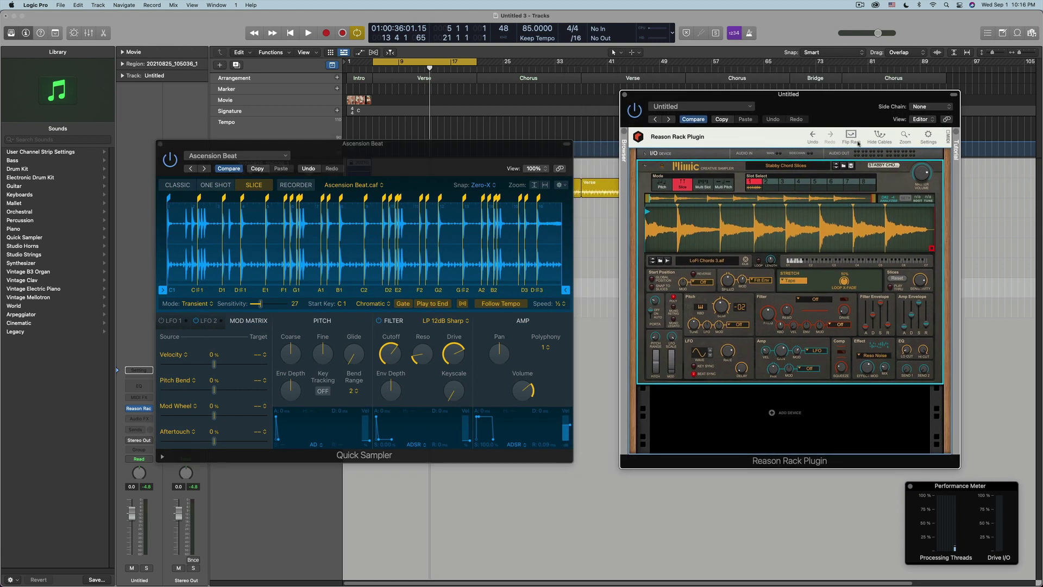